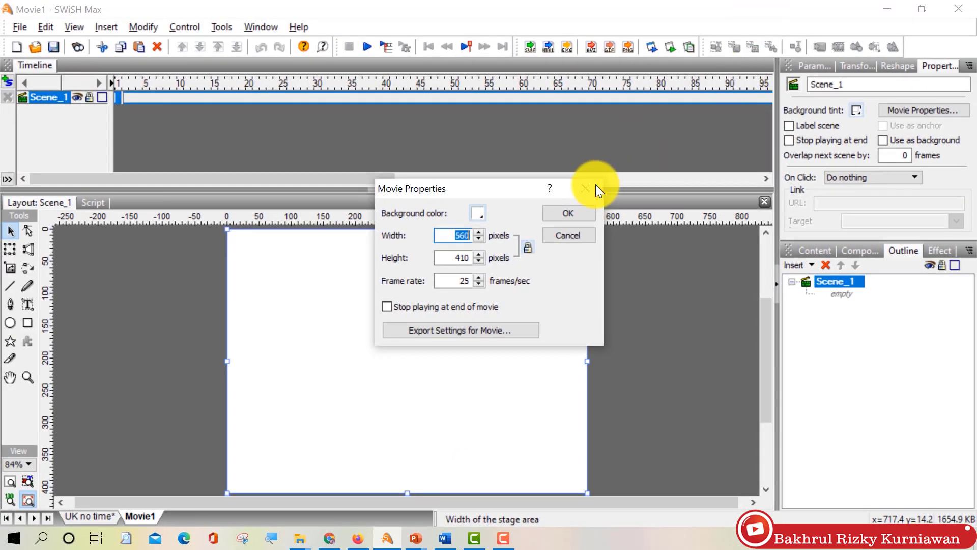
# Step: Close Movie Properties unchanged, leaving the 560 × 410 pixel stage at 25 fps
pyautogui.click(595, 185)
# Step: Confirm in Windows Display settings that the resolution is 1920 × 1080, then return to SWiSH Max
pyautogui.click(902, 8)
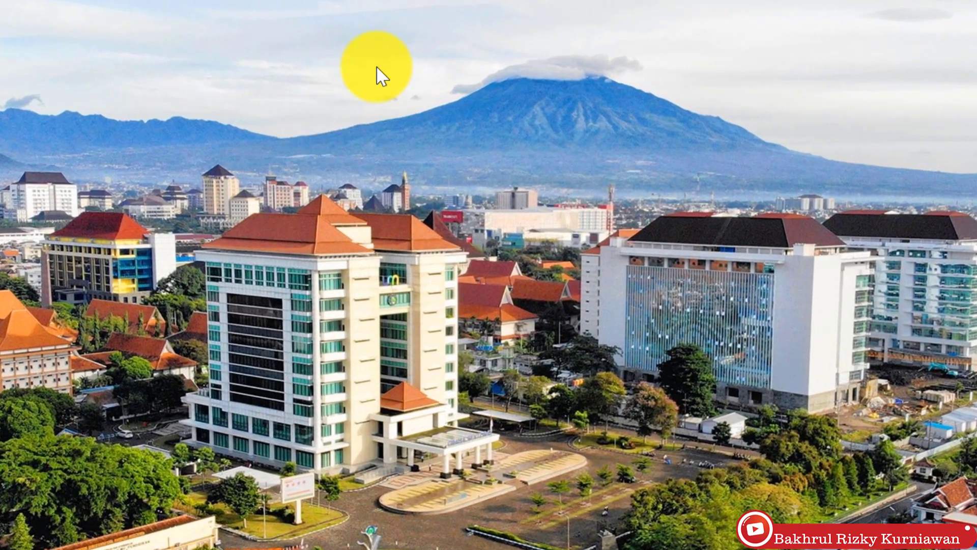
pyautogui.rightClick(369, 84)
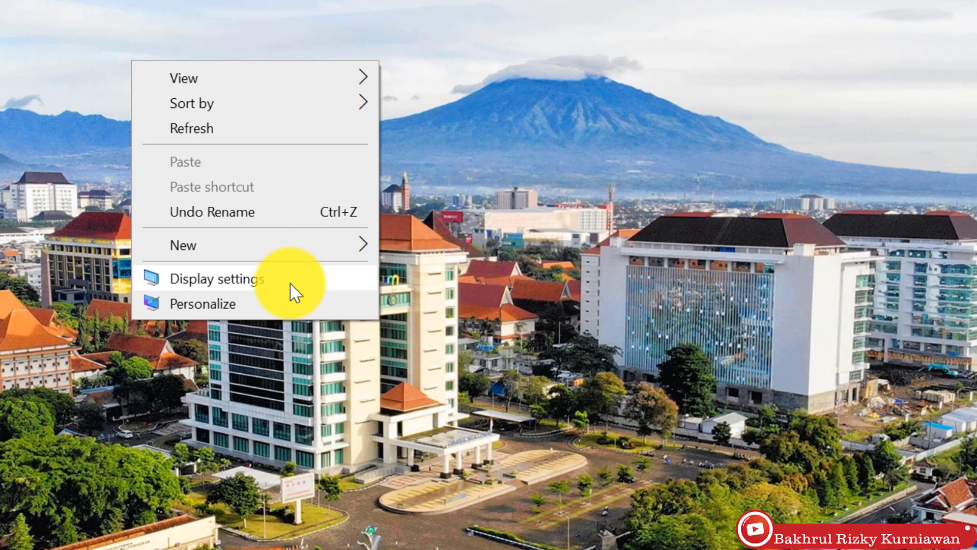
pyautogui.click(291, 285)
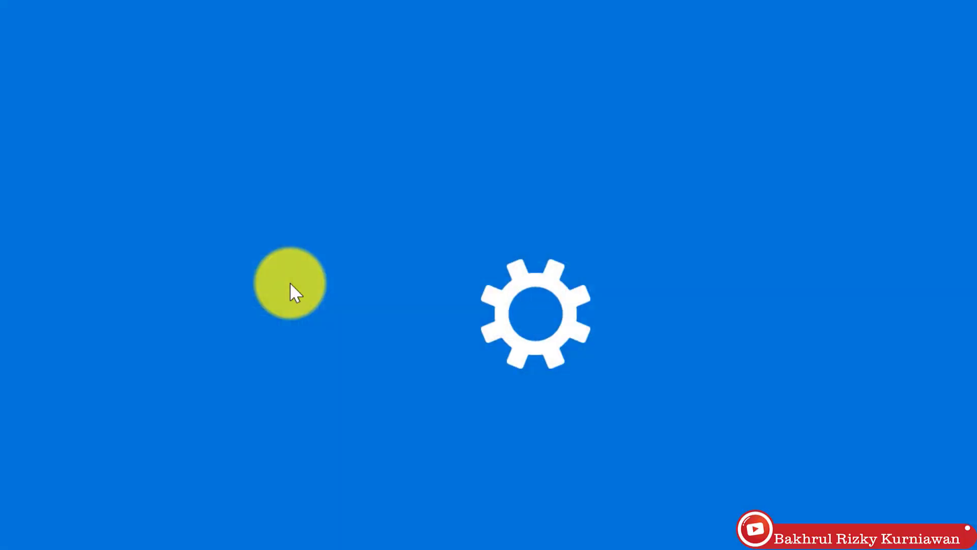
pyautogui.scroll(-5, 338, 334)
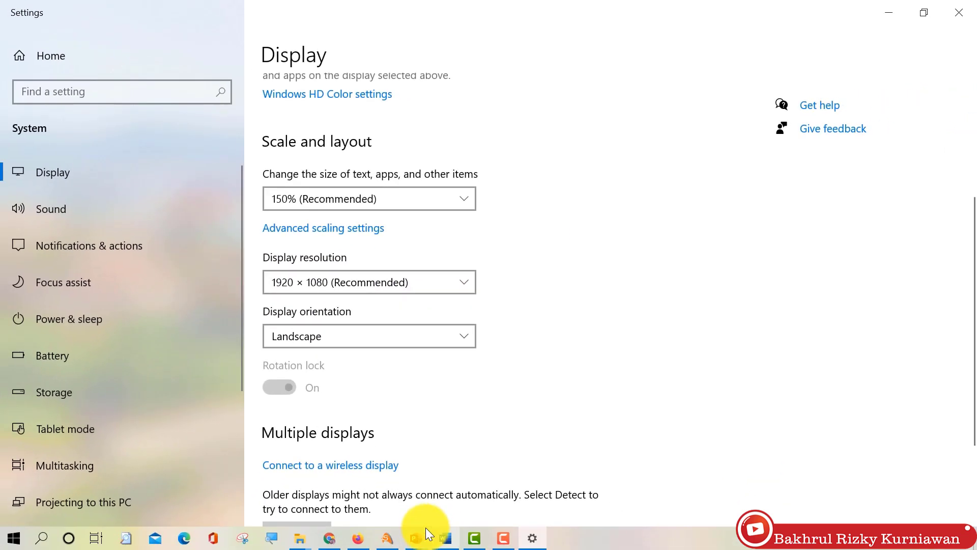
pyautogui.click(391, 539)
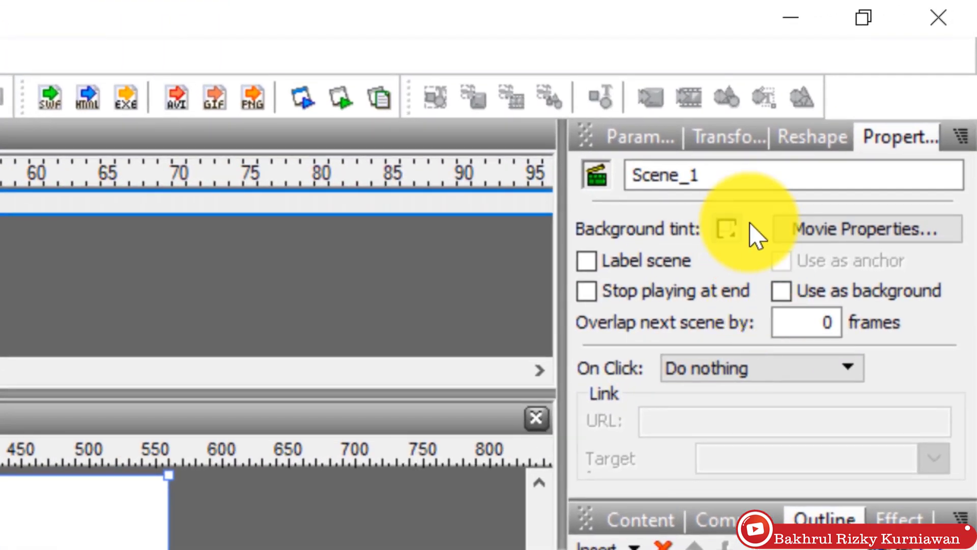
# Step: Change Movie1's Width to 1920 and Height to 1080, then fit the stage in the window
pyautogui.click(848, 231)
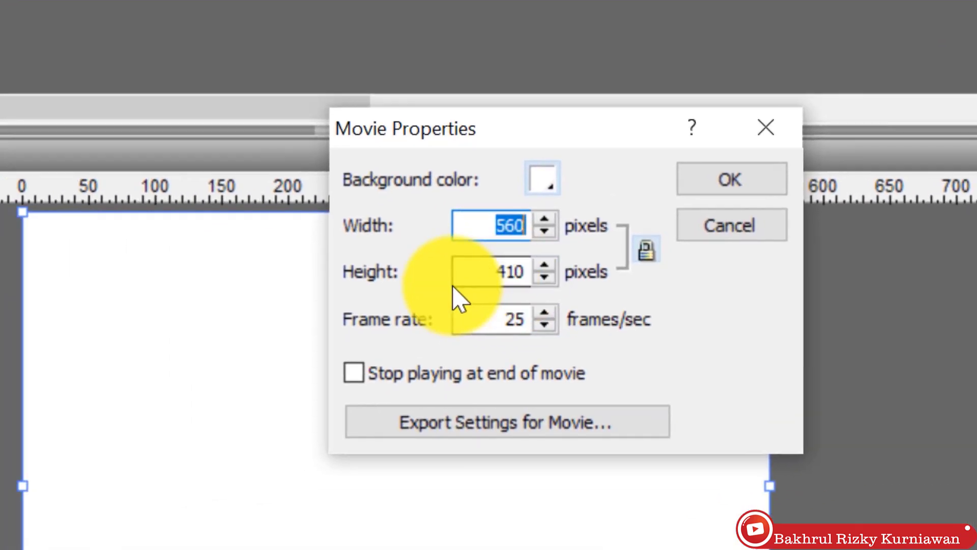
pyautogui.write('1')
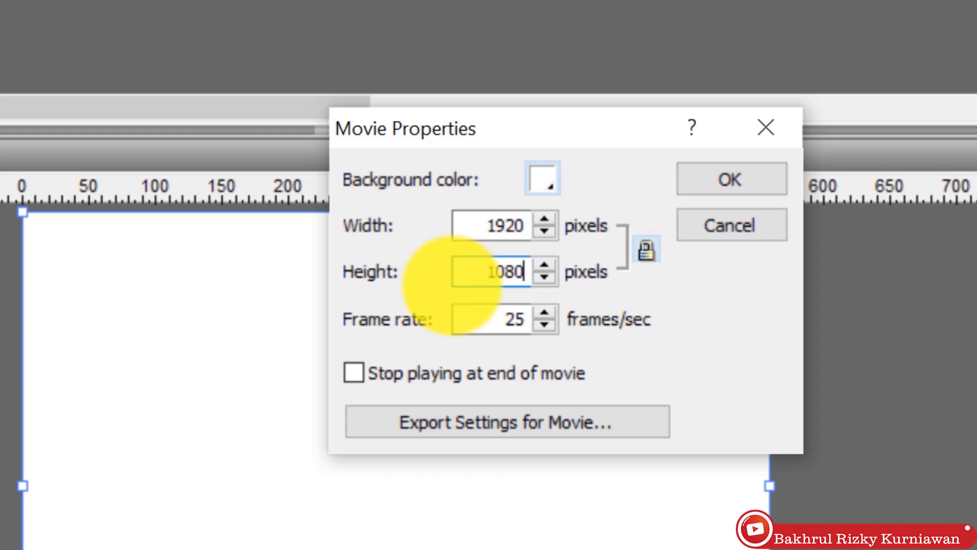
pyautogui.click(784, 176)
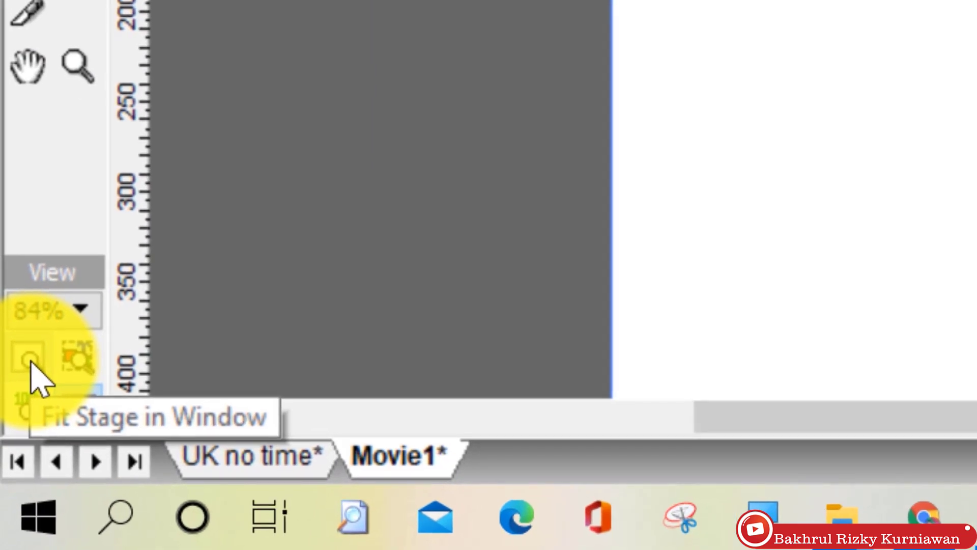
pyautogui.click(29, 360)
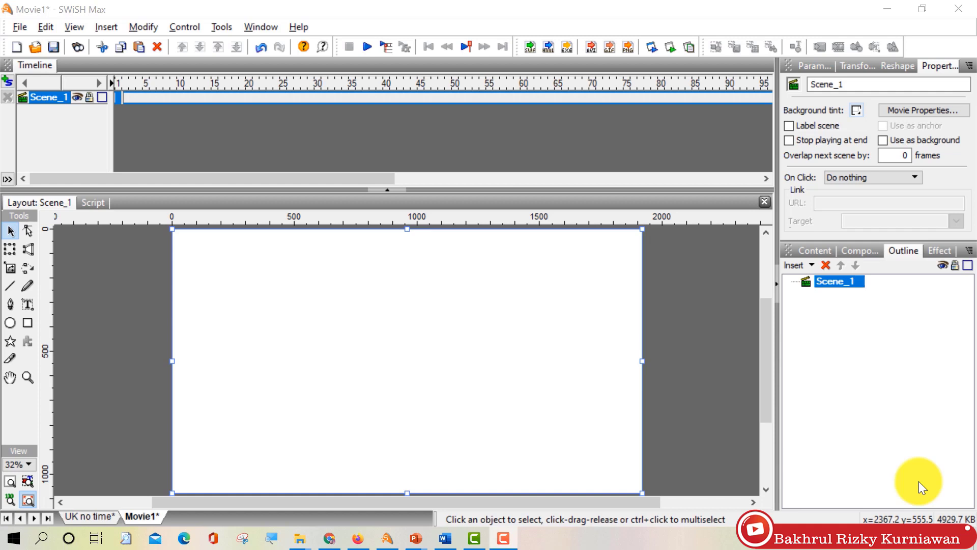
# Step: Import the umdrone1.jpg campus photo and resize it to cover the stage
pyautogui.click(20, 26)
pyautogui.moveTo(77, 326)
pyautogui.click(244, 324)
pyautogui.doubleClick(440, 264)
pyautogui.moveTo(585, 360); pyautogui.dragTo(521, 346)
pyautogui.scroll(3, 399, 261)
pyautogui.scroll(3, 465, 266)
# Step: Draw a rectangle over the photo with a dark translucent solid fill as an overlay
pyautogui.click(27, 322)
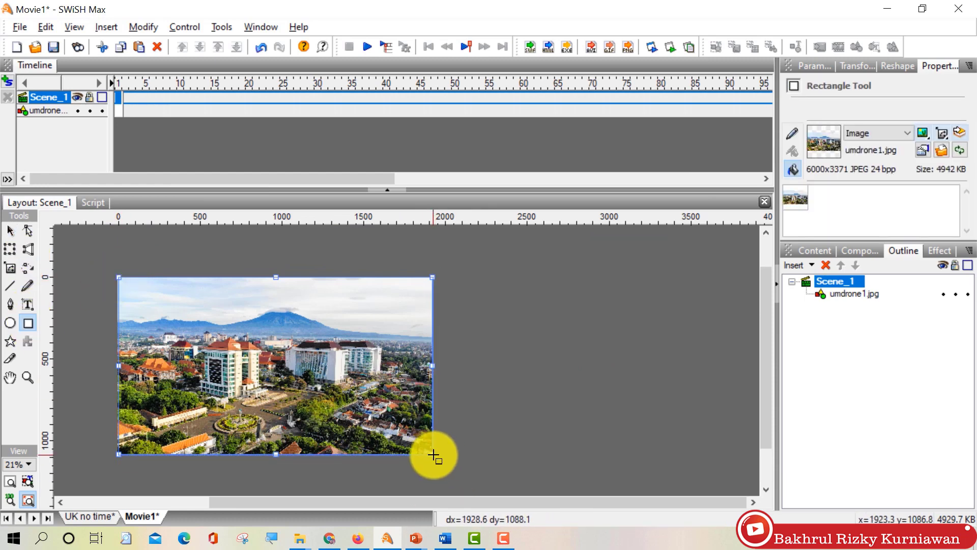
pyautogui.moveTo(433, 455); pyautogui.dragTo(433, 455)
pyautogui.click(10, 230)
pyautogui.scroll(3, 105, 356)
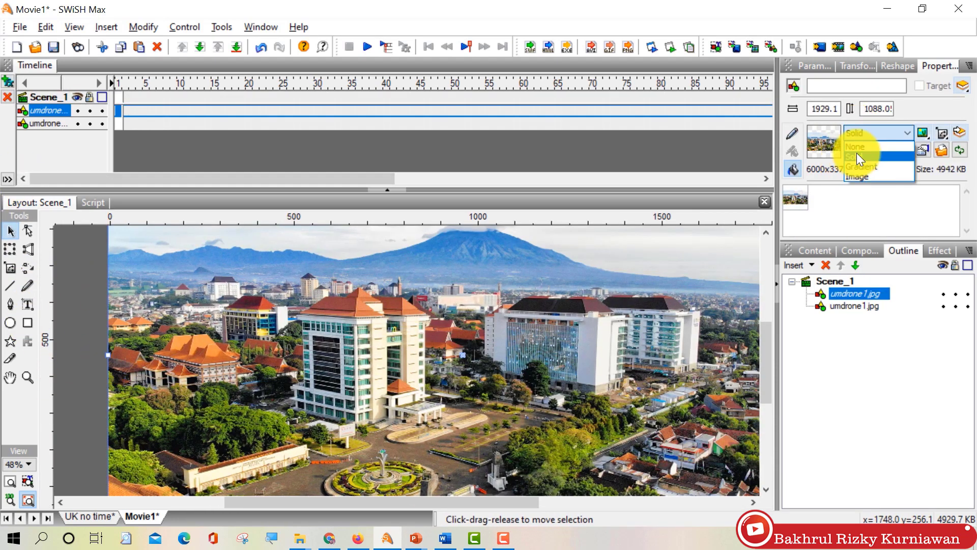
pyautogui.click(857, 156)
pyautogui.scroll(-3, 604, 312)
pyautogui.click(921, 132)
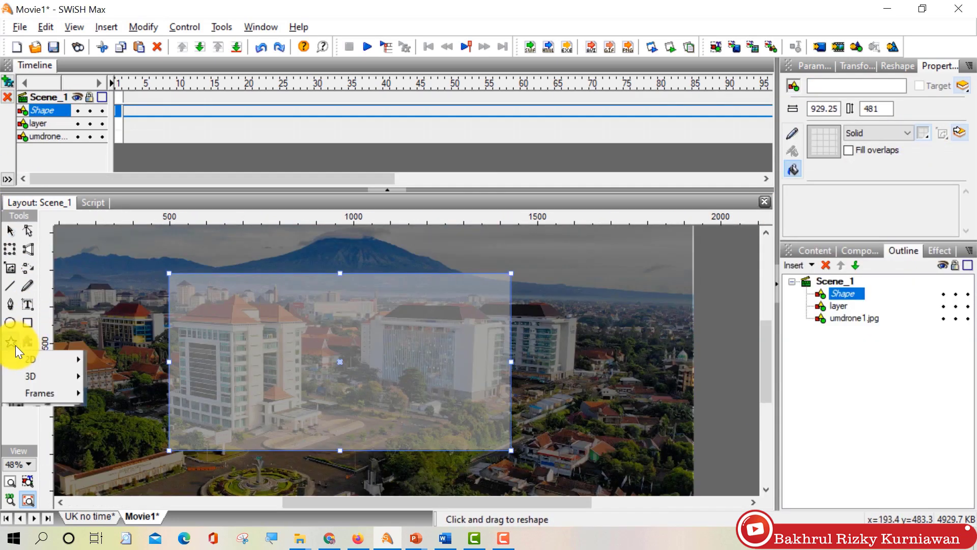
# Step: Draw a rounded rectangle panel, enlarge it, and set its _x position to 960
pyautogui.click(11, 341)
pyautogui.click(240, 192)
pyautogui.moveTo(134, 304); pyautogui.dragTo(154, 343)
pyautogui.click(249, 334)
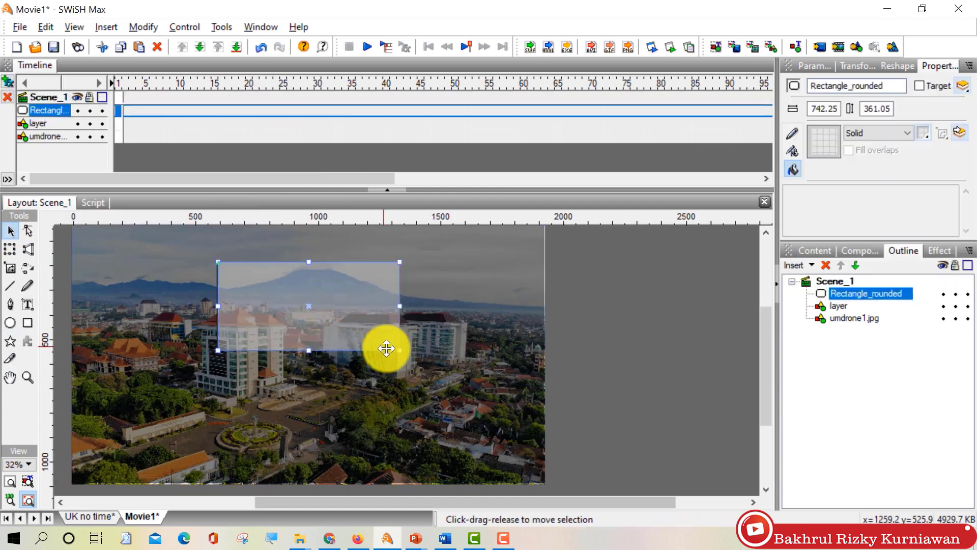
pyautogui.moveTo(400, 350); pyautogui.dragTo(490, 427)
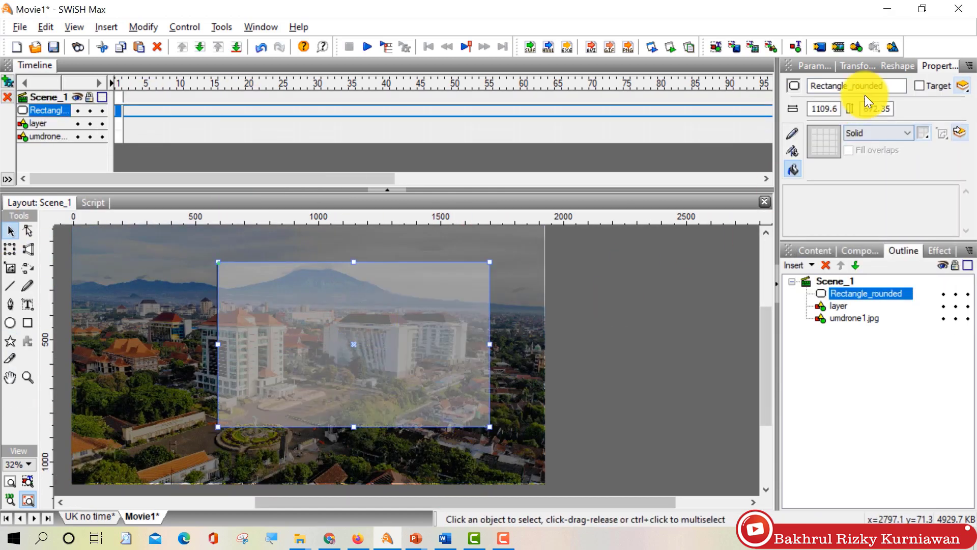
pyautogui.click(857, 65)
pyautogui.click(852, 87)
pyautogui.write('960')
pyautogui.press('Return')
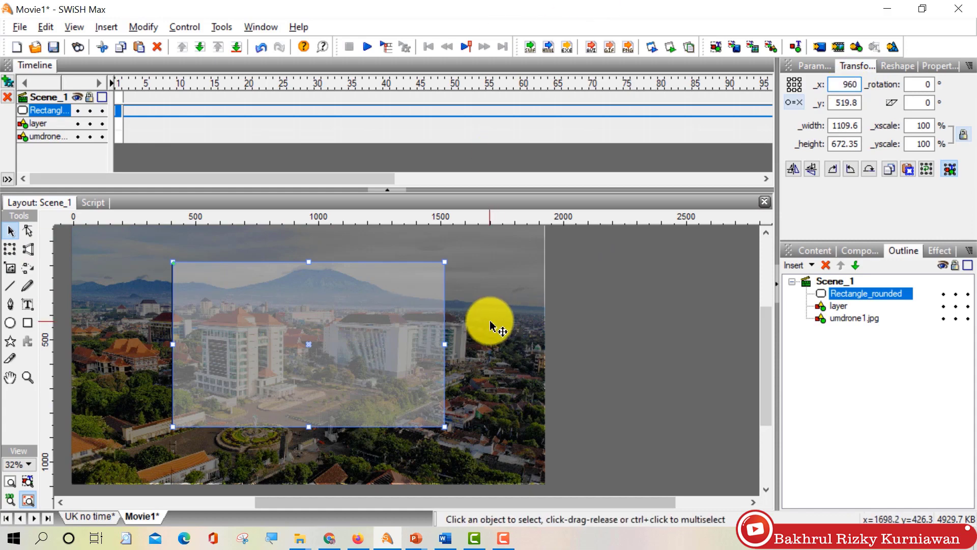
pyautogui.scroll(1, 491, 326)
# Step: Check the overlay's edge and round off the rounded rectangle panel's corners
pyautogui.click(492, 327)
pyautogui.scroll(4, 591, 327)
pyautogui.scroll(-1, 499, 450)
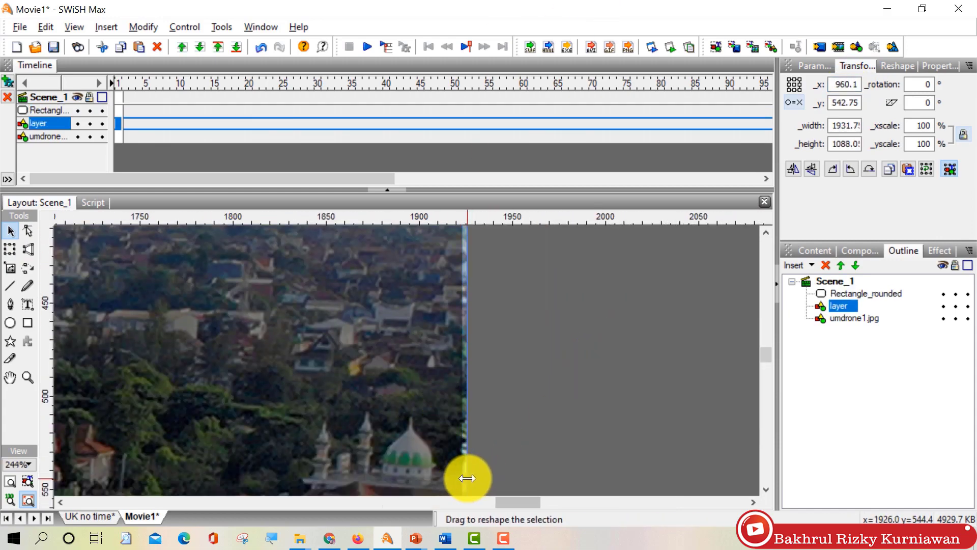
pyautogui.scroll(-4, 468, 477)
pyautogui.click(349, 377)
pyautogui.scroll(3, 270, 351)
pyautogui.moveTo(270, 356); pyautogui.dragTo(317, 408)
pyautogui.scroll(-4, 284, 355)
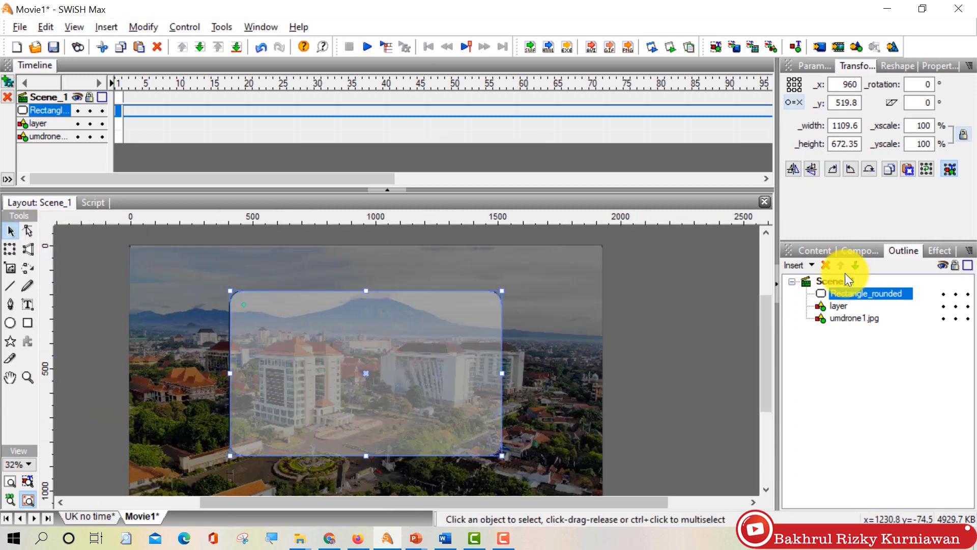
pyautogui.click(939, 66)
# Step: Finish the LOGIN TES title text on the panel and clear the selection
pyautogui.click(792, 133)
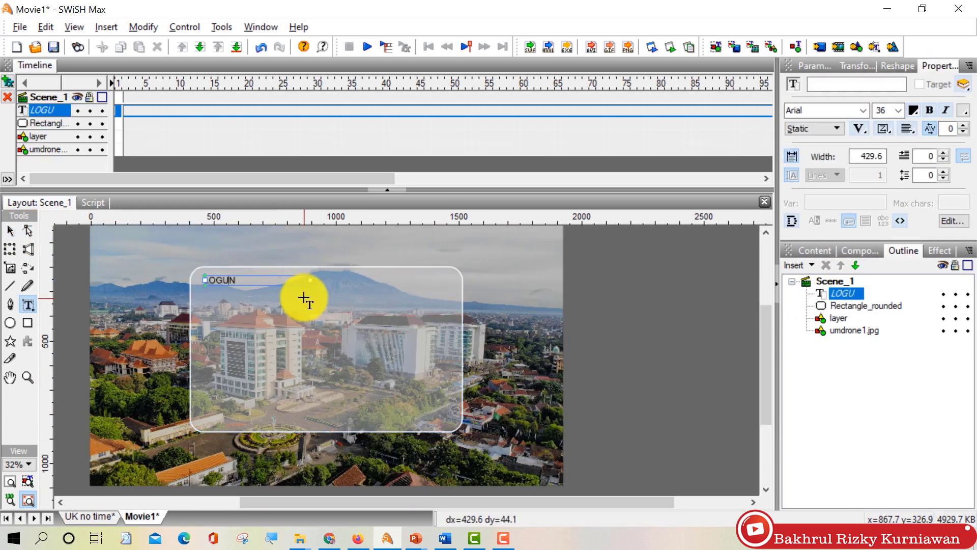
pyautogui.press('BackSpace')
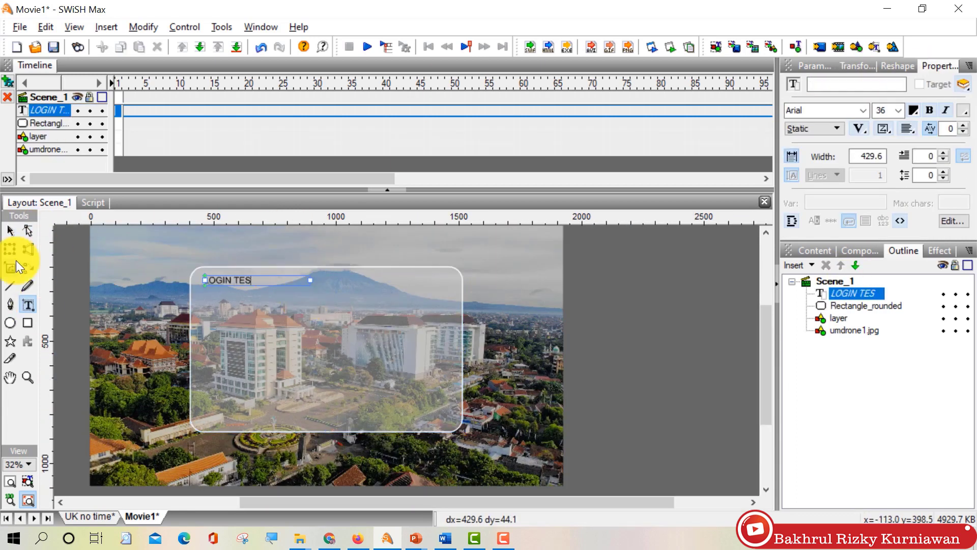
pyautogui.click(10, 231)
pyautogui.press('Escape')
# Step: Import logo-um-terbaru-2015-biru.png from the university's image folder
pyautogui.click(107, 27)
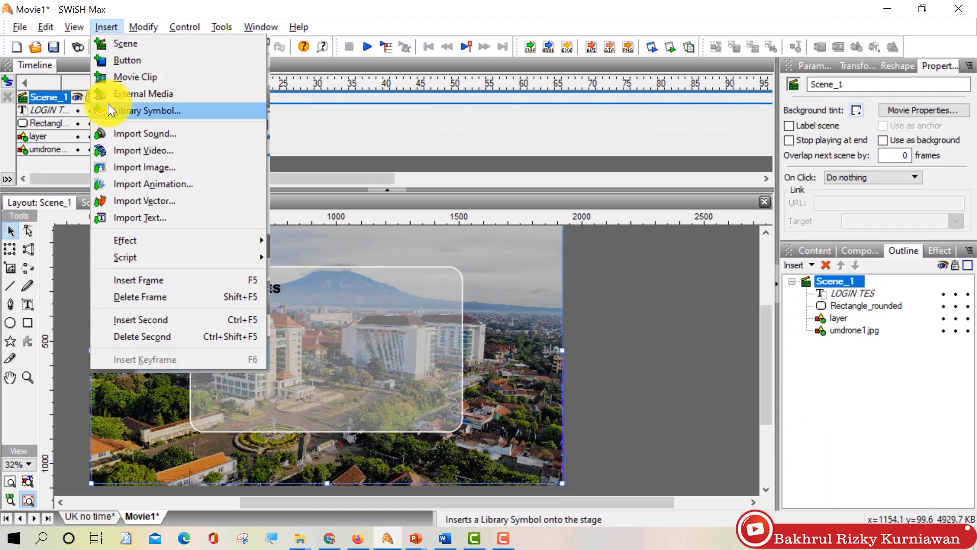
pyautogui.click(97, 306)
pyautogui.doubleClick(390, 153)
pyautogui.scroll(-2, 479, 191)
pyautogui.press('BackSpace')
pyautogui.doubleClick(392, 177)
pyautogui.scroll(-3, 479, 219)
pyautogui.doubleClick(441, 195)
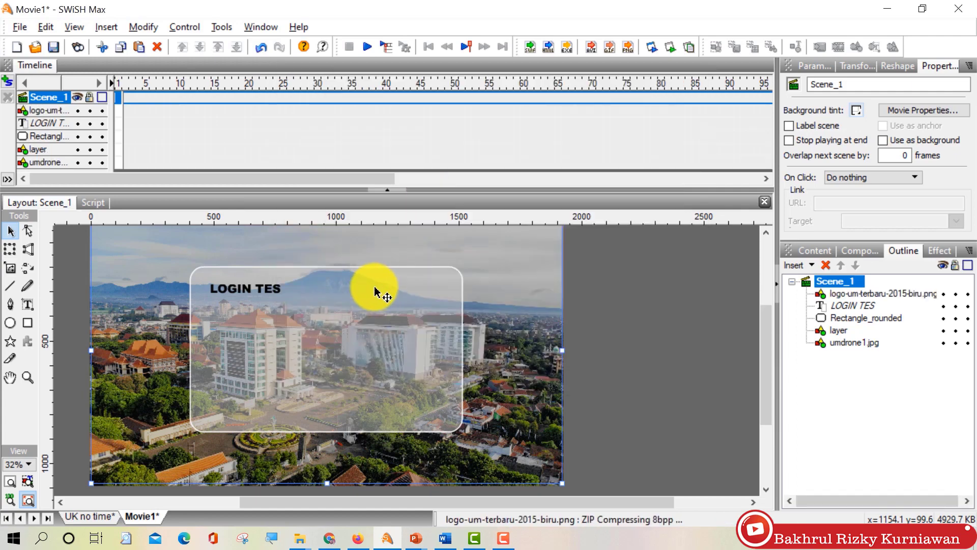
# Step: Shrink the logo and place it in the panel's top-right corner
pyautogui.moveTo(299, 355); pyautogui.dragTo(476, 256)
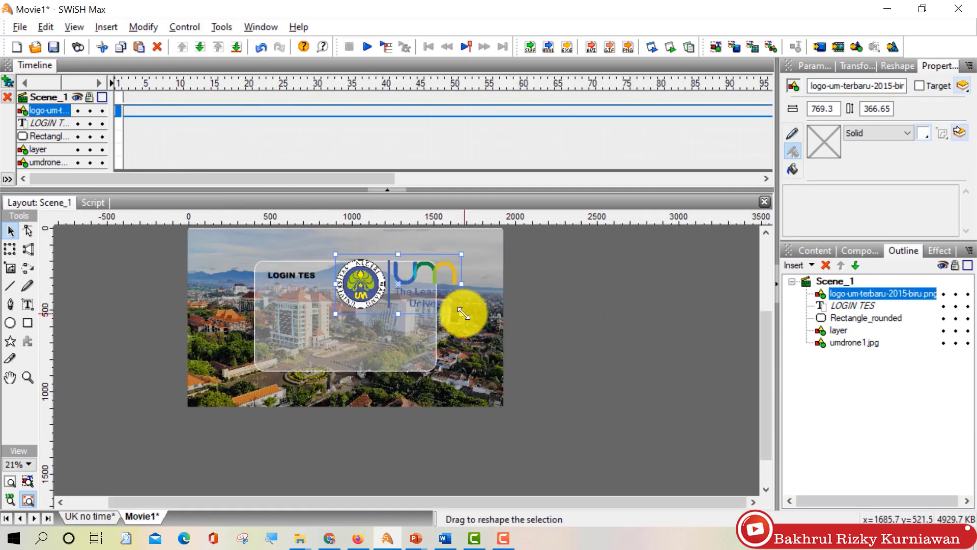
pyautogui.moveTo(391, 266); pyautogui.dragTo(430, 277)
pyautogui.scroll(2, 415, 272)
pyautogui.click(656, 286)
pyautogui.scroll(-1, 186, 314)
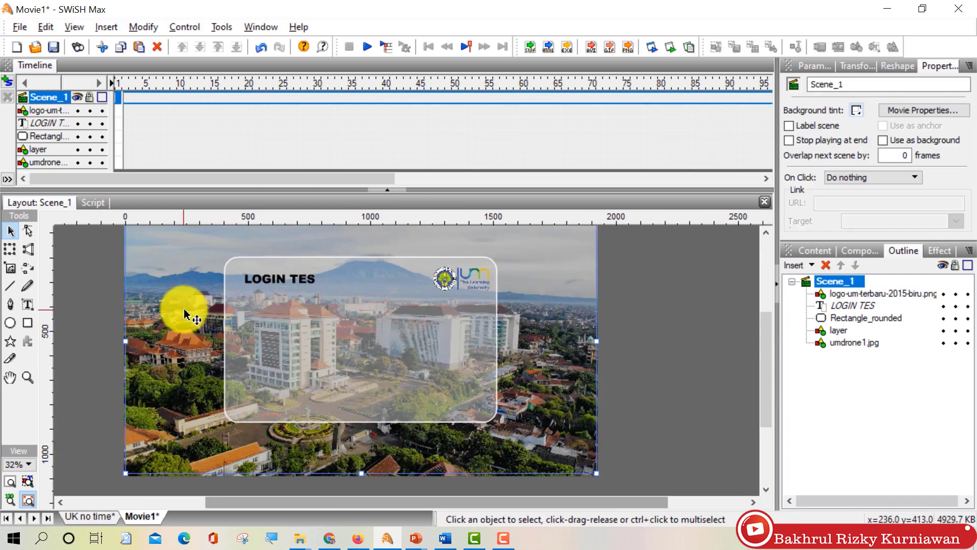
# Step: Duplicate the panel, give it an opaque 100 fill, and shrink it into a narrow input bar
pyautogui.hotkey('ctrl', 'v')
pyautogui.click(923, 133)
pyautogui.click(918, 153)
pyautogui.click(792, 169)
pyautogui.click(923, 133)
pyautogui.doubleClick(935, 153)
pyautogui.write('100')
pyautogui.moveTo(543, 443); pyautogui.dragTo(493, 307)
pyautogui.moveTo(468, 294); pyautogui.dragTo(440, 319)
pyautogui.moveTo(436, 319); pyautogui.dragTo(438, 323)
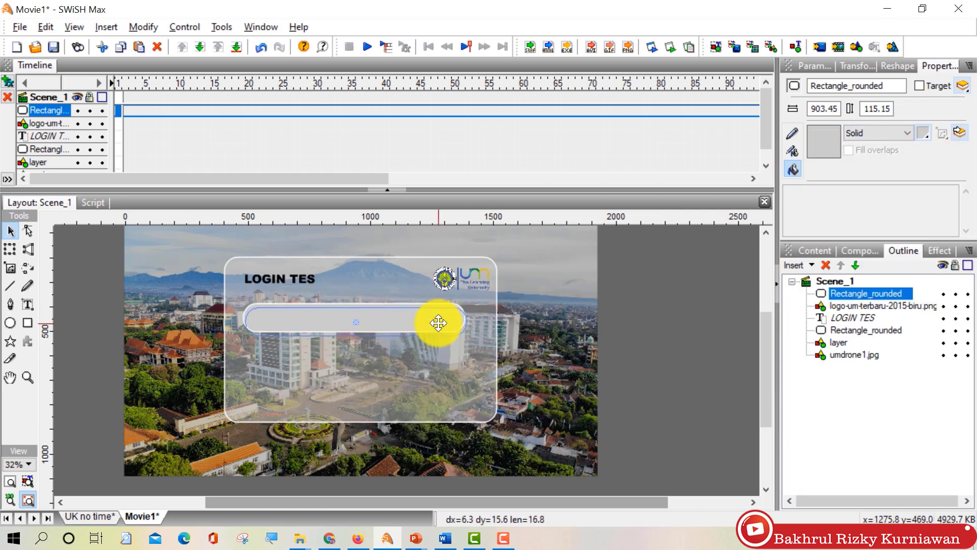
# Step: Make the input bar white and nudge it into place under the title
pyautogui.click(923, 133)
pyautogui.click(804, 284)
pyautogui.click(923, 133)
pyautogui.click(804, 201)
pyautogui.moveTo(432, 320); pyautogui.dragTo(381, 324)
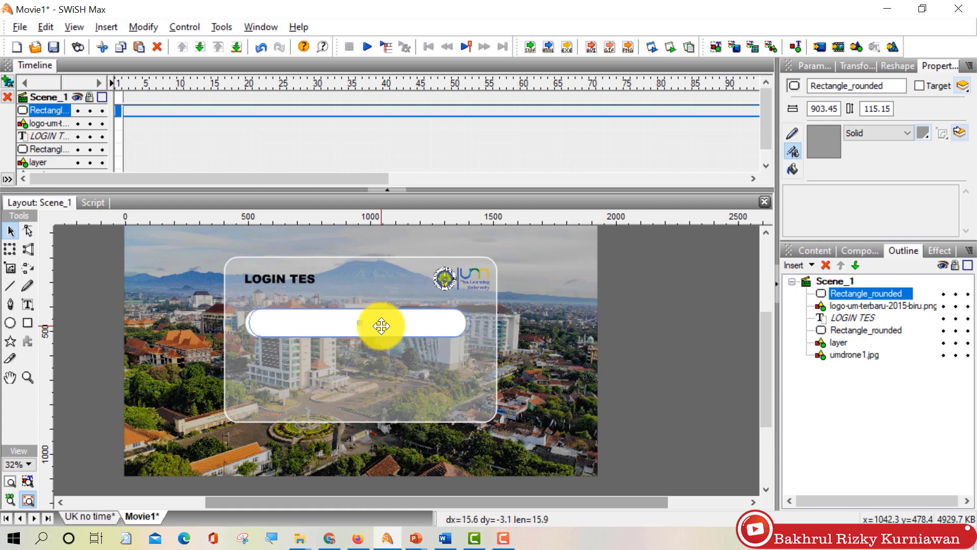
pyautogui.click(858, 65)
# Step: Copy the input bar as a second field below, and retitle the panel MASUK TES
pyautogui.hotkey('ctrl', 'c')
pyautogui.rightClick(715, 308)
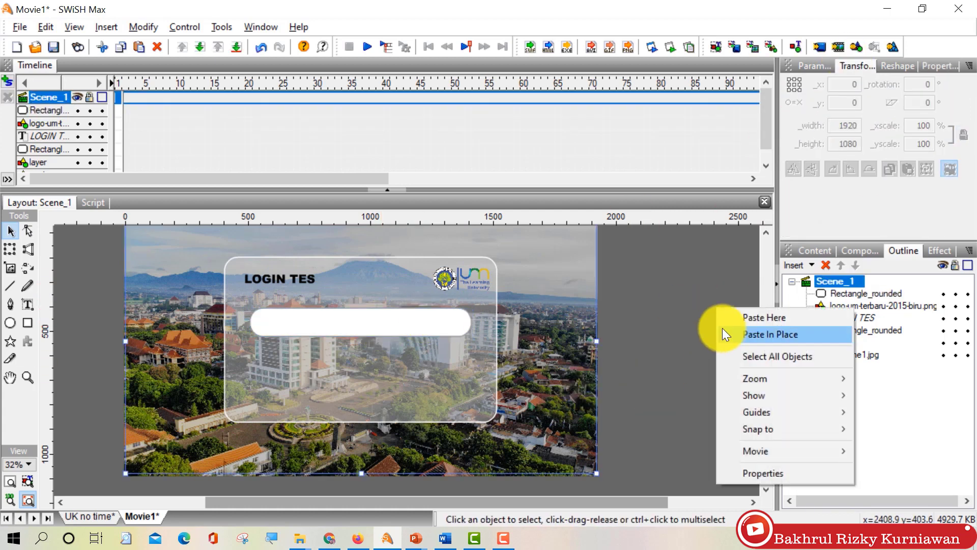
pyautogui.click(754, 331)
pyautogui.moveTo(393, 331)
pyautogui.mouseDown()
pyautogui.moveTo(394, 379)
pyautogui.moveTo(394, 333)
pyautogui.mouseUp()
pyautogui.click(622, 332)
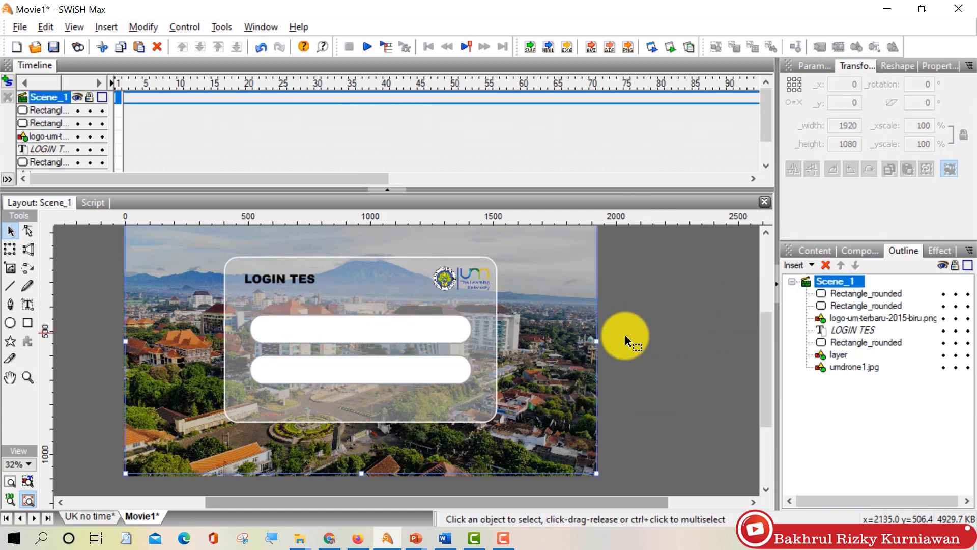
pyautogui.doubleClick(263, 280)
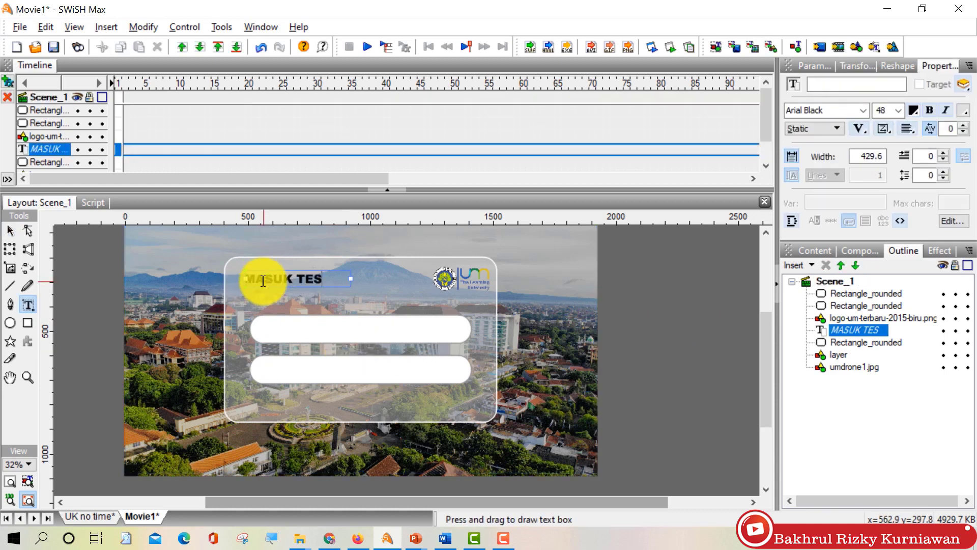
# Step: Draw a rounded button shape below the input fields and widen it
pyautogui.click(10, 341)
pyautogui.moveTo(82, 378)
pyautogui.click(142, 393)
pyautogui.moveTo(337, 393); pyautogui.dragTo(385, 442)
pyautogui.click(10, 231)
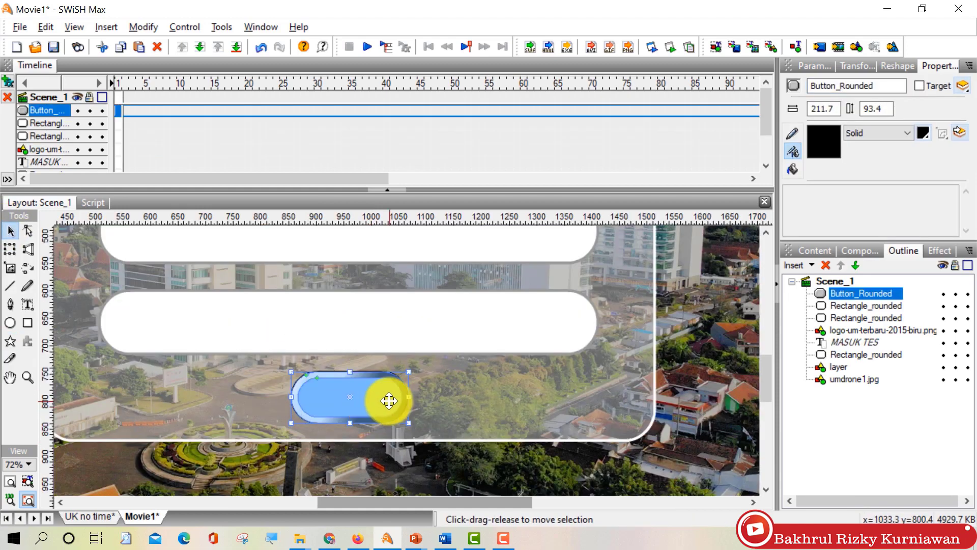
pyautogui.click(921, 313)
# Step: Add a text box reading Masuk over the blue button
pyautogui.press('t')
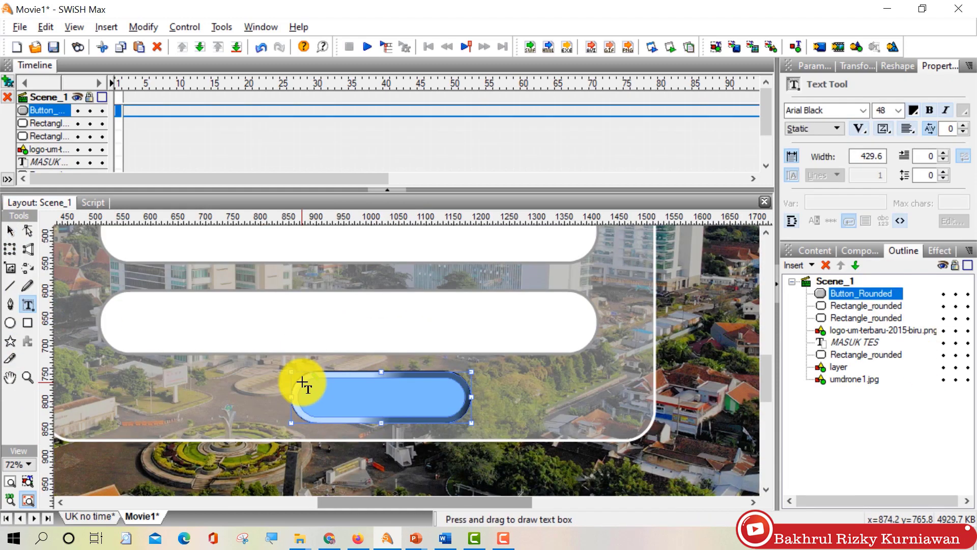
pyautogui.moveTo(301, 382); pyautogui.dragTo(458, 410)
pyautogui.press('Escape')
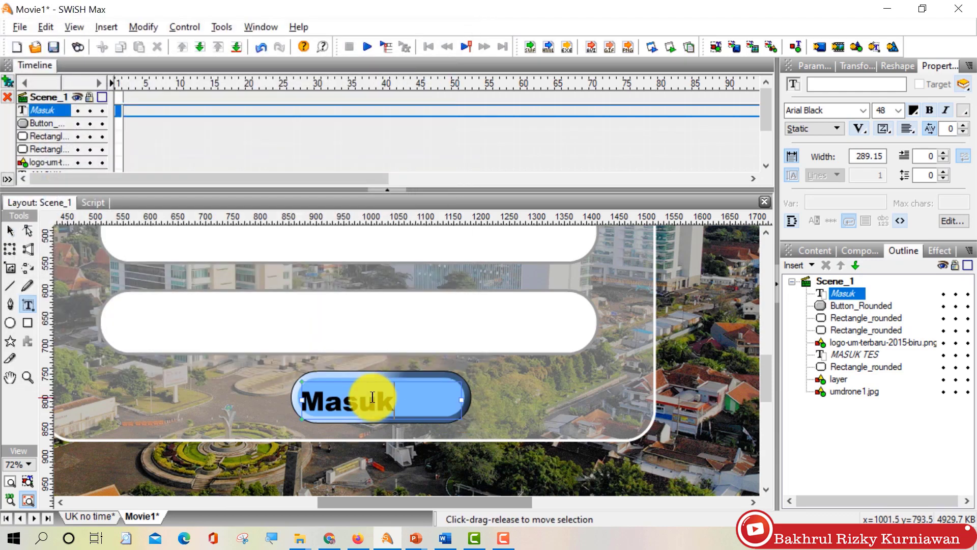
# Step: Paste a copy of the title text and move it above the first input box
pyautogui.click(170, 364)
pyautogui.scroll(-3, 349, 412)
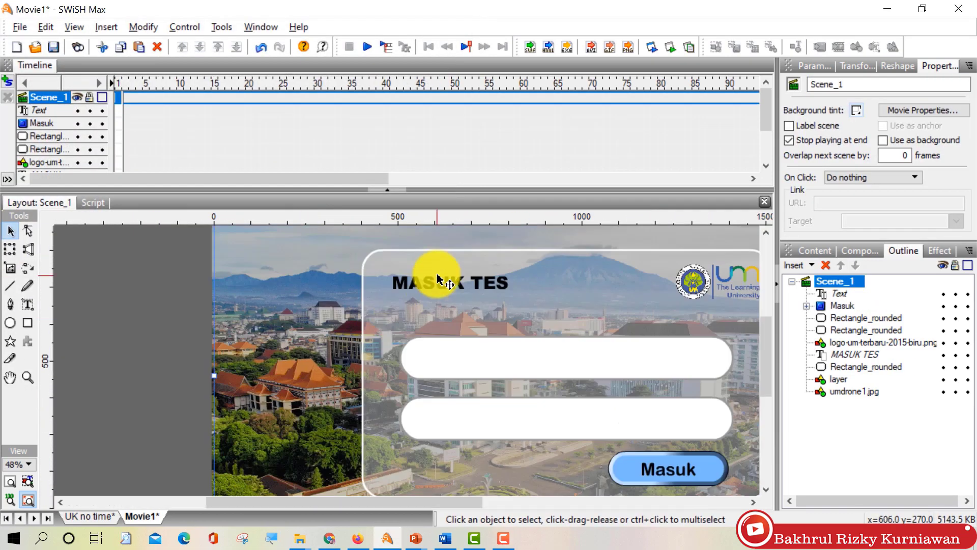
pyautogui.hotkey('ctrl', 'v')
pyautogui.moveTo(440, 349); pyautogui.dragTo(497, 325)
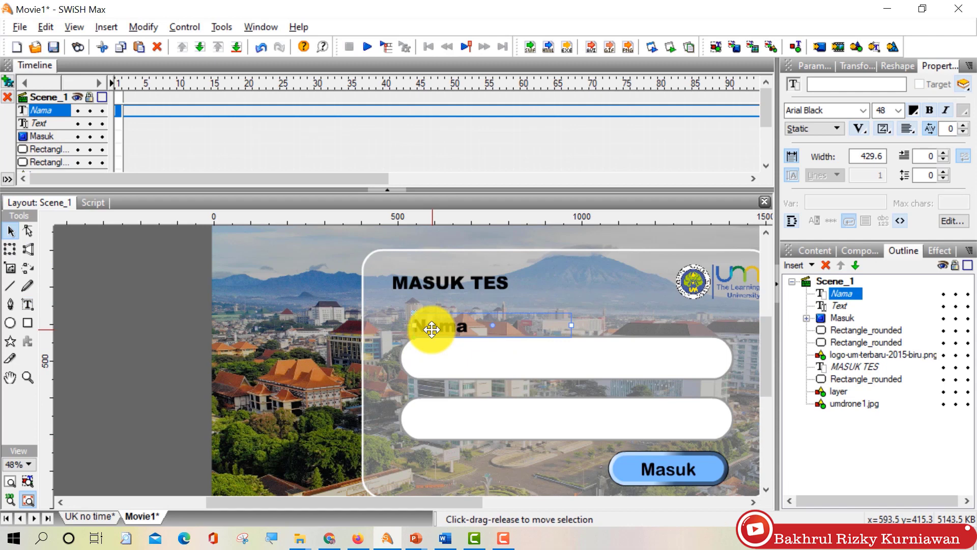
# Step: Place the Nama label above the first box and a copy above the second box for NIM
pyautogui.hotkey('ctrl', 'v')
pyautogui.moveTo(372, 362); pyautogui.dragTo(462, 351)
pyautogui.click(126, 338)
pyautogui.moveTo(356, 362); pyautogui.dragTo(437, 399)
pyautogui.press('t')
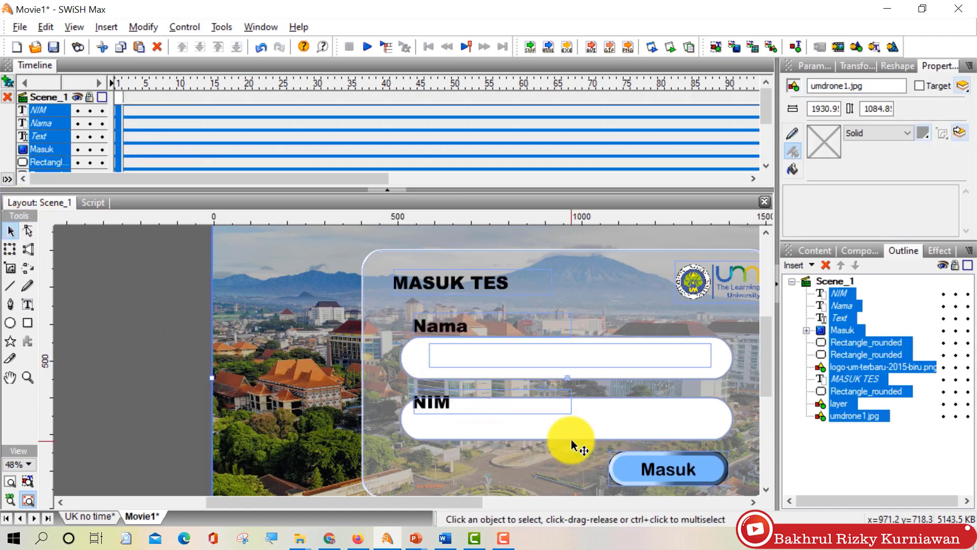
# Step: Shift the NIM label, second input box and Masuk button down slightly
pyautogui.scroll(-1, 563, 392)
pyautogui.keyDown('shift'); pyautogui.click(504, 402); pyautogui.keyUp('shift')
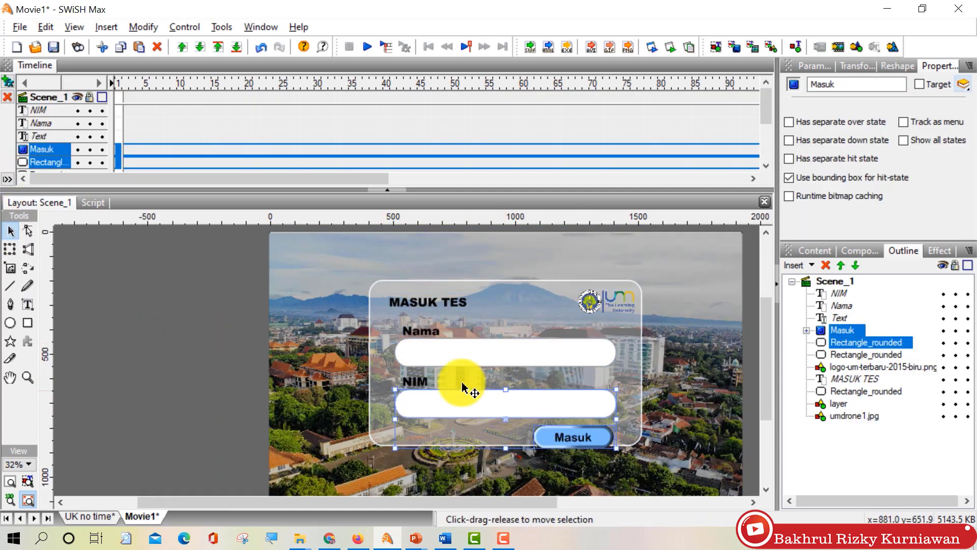
pyautogui.keyDown('shift'); pyautogui.click(417, 379); pyautogui.keyUp('shift')
pyautogui.moveTo(504, 400); pyautogui.dragTo(499, 401)
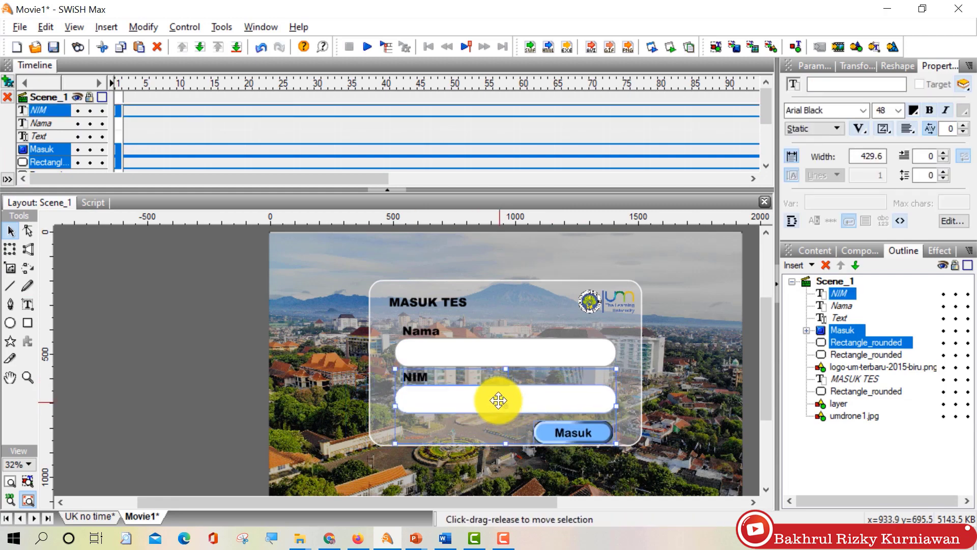
pyautogui.click(626, 432)
# Step: Lengthen the large rounded panel downward so it encloses the Masuk button
pyautogui.click(504, 446)
pyautogui.moveTo(505, 445); pyautogui.dragTo(506, 451)
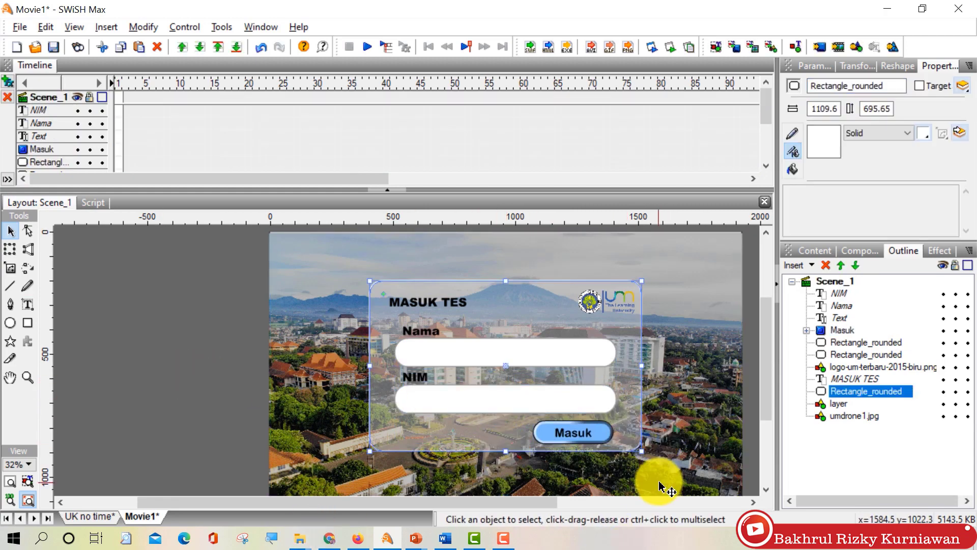
pyautogui.scroll(1, 447, 392)
pyautogui.scroll(-1, 619, 399)
pyautogui.click(618, 399)
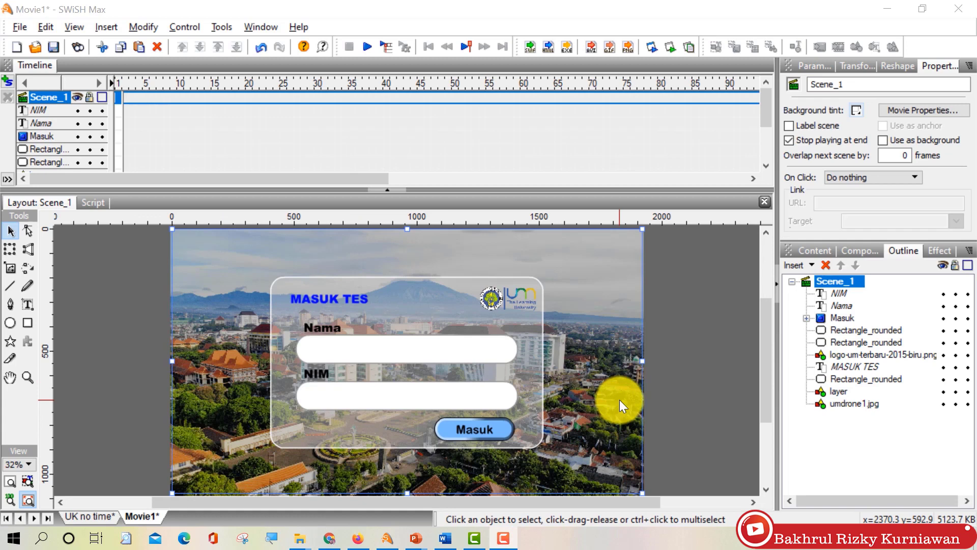
# Step: Collapse the Timeline, fit the stage, and add an input text field with variable nama in the Nama box
pyautogui.click(390, 191)
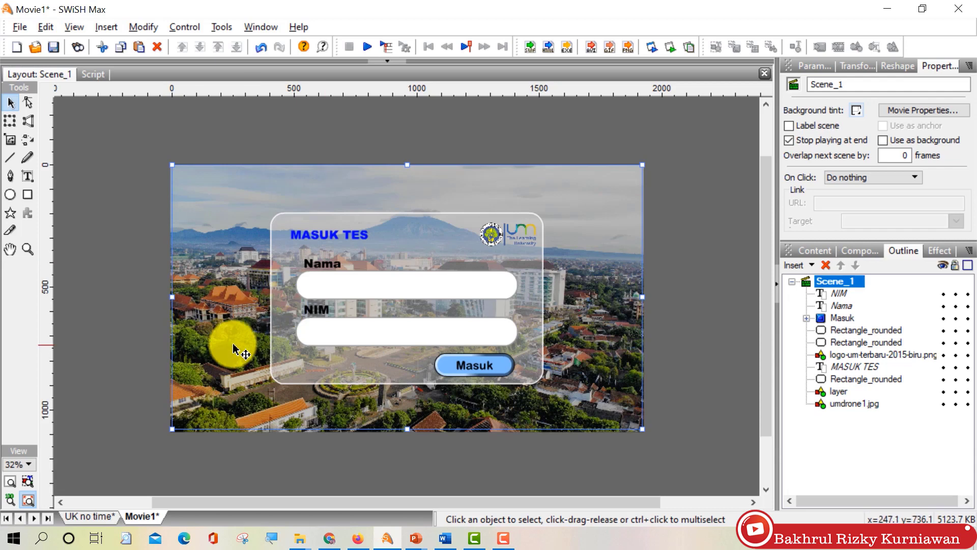
pyautogui.click(10, 481)
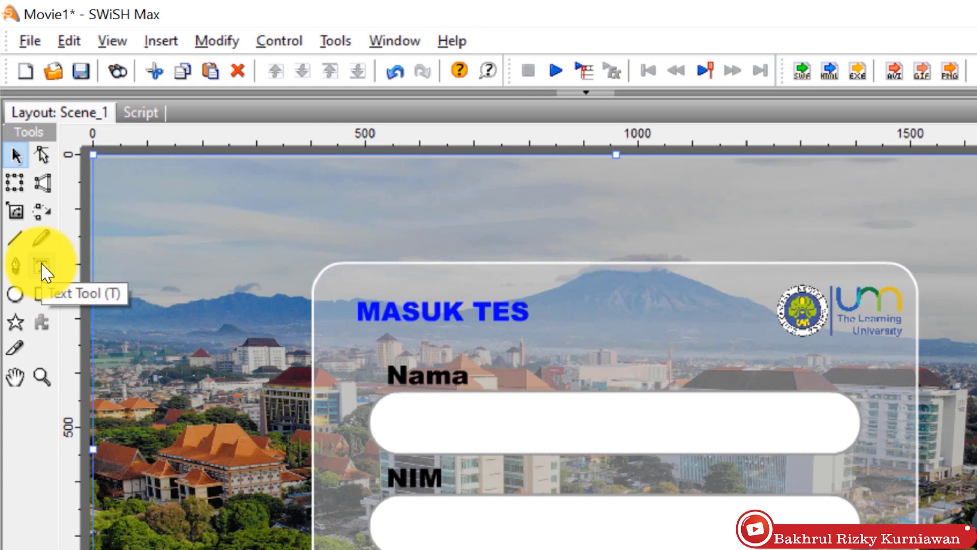
pyautogui.click(41, 265)
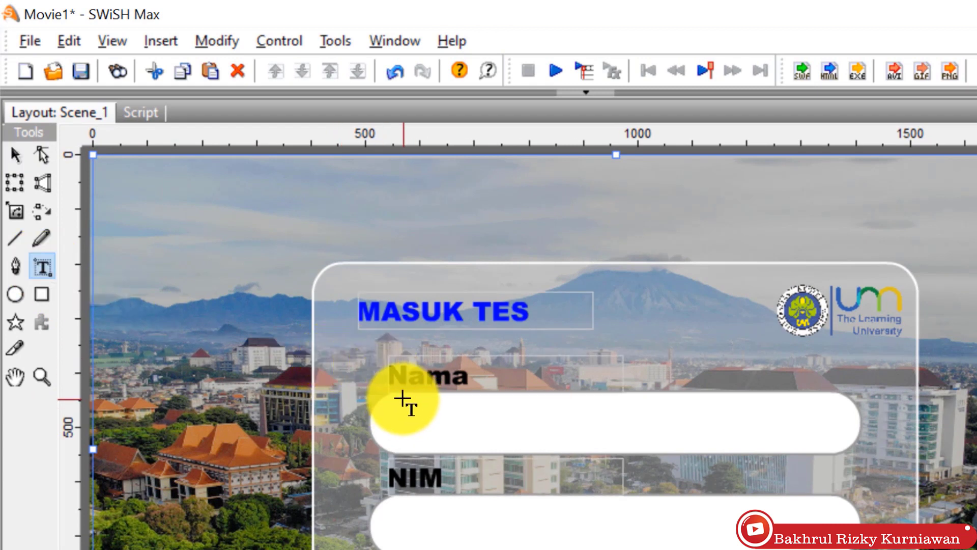
pyautogui.moveTo(402, 398); pyautogui.dragTo(828, 443)
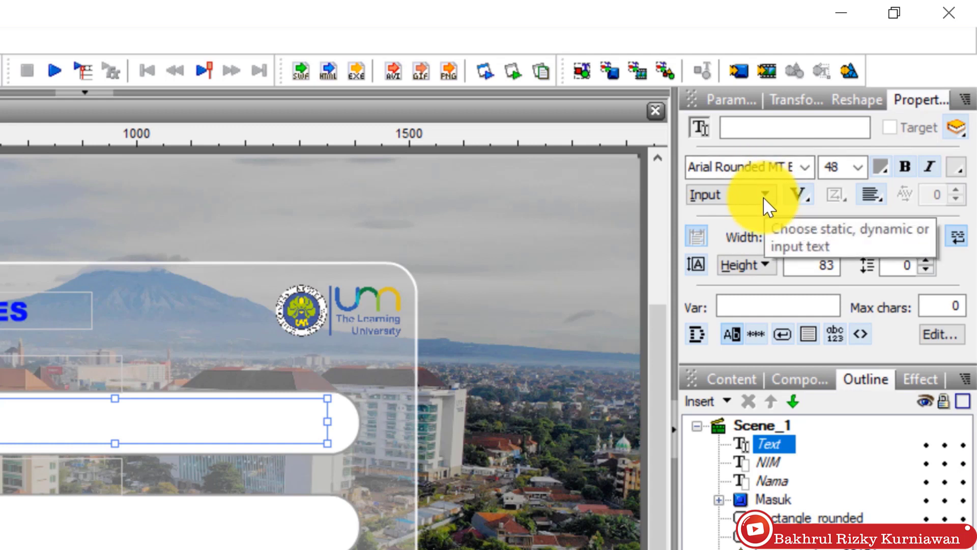
pyautogui.click(762, 306)
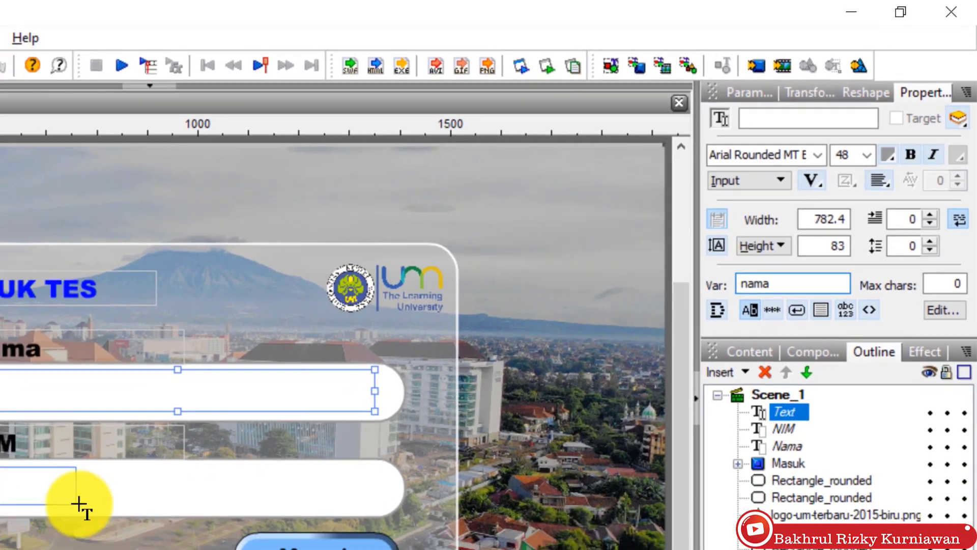
# Step: Add a second input text field in the NIM box with variable nim
pyautogui.moveTo(0, 505); pyautogui.dragTo(329, 549)
pyautogui.doubleClick(779, 308)
pyautogui.write('nim')
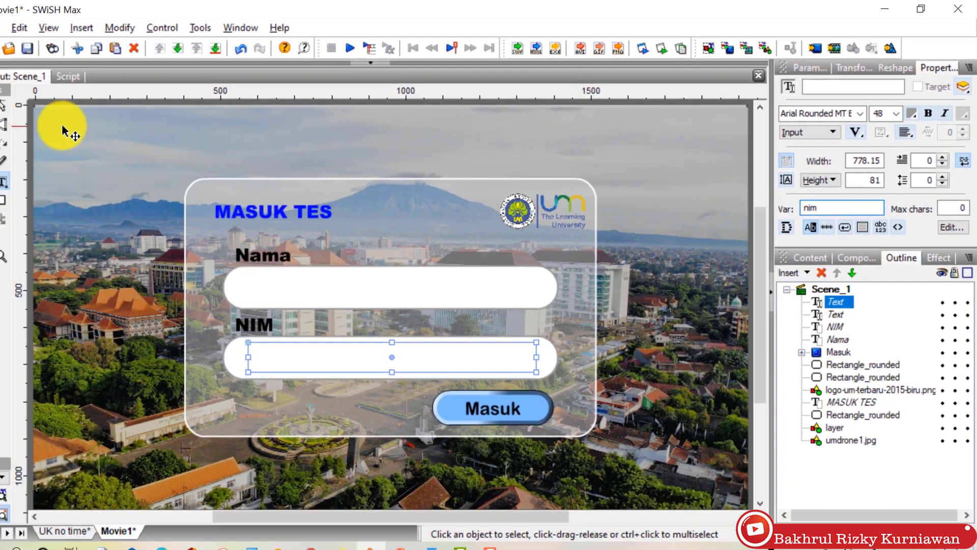
pyautogui.click(66, 125)
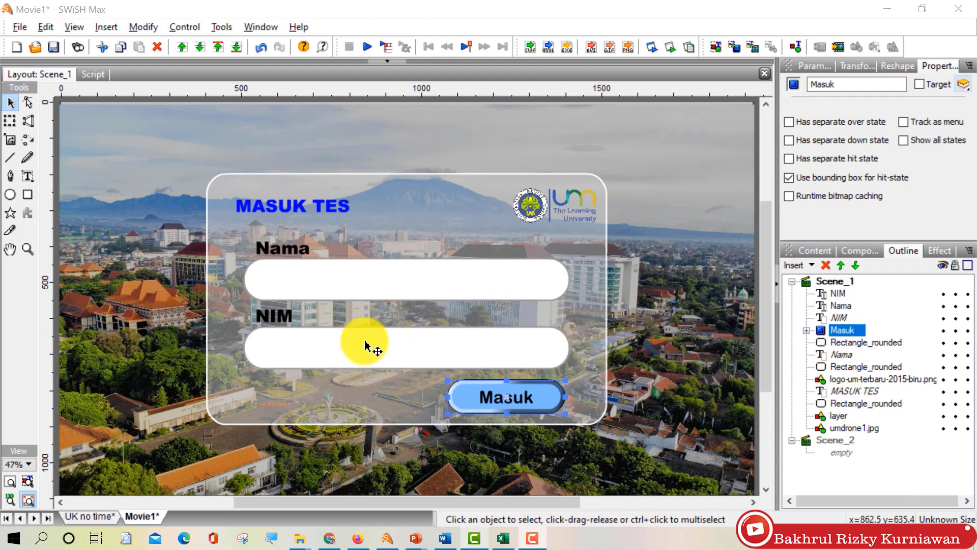
# Step: Select the Masuk button and show its empty script on the Script tab
pyautogui.click(437, 399)
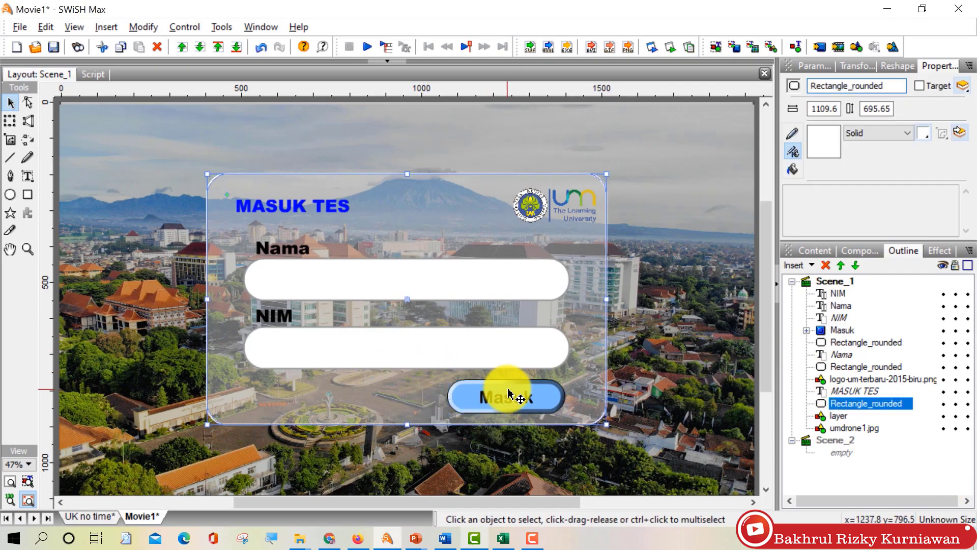
pyautogui.click(508, 394)
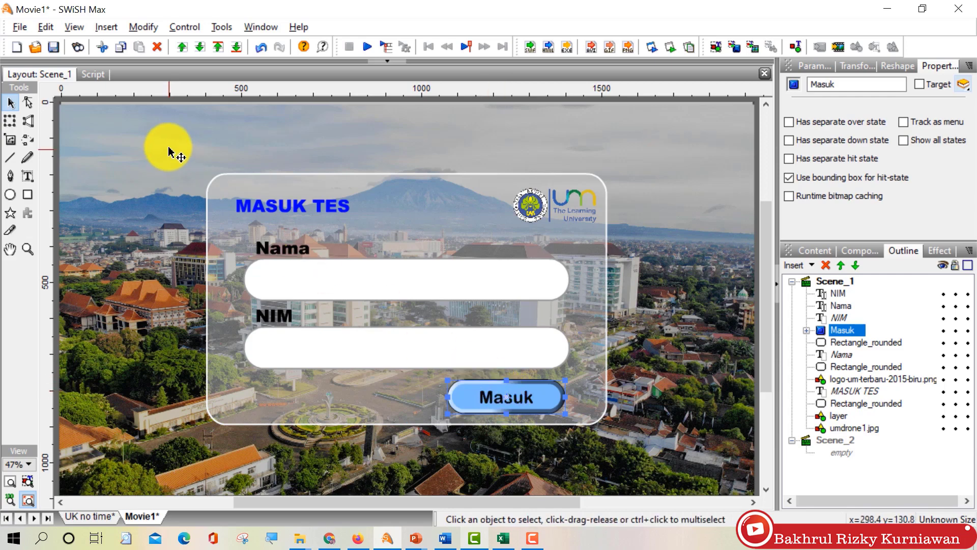
pyautogui.click(93, 74)
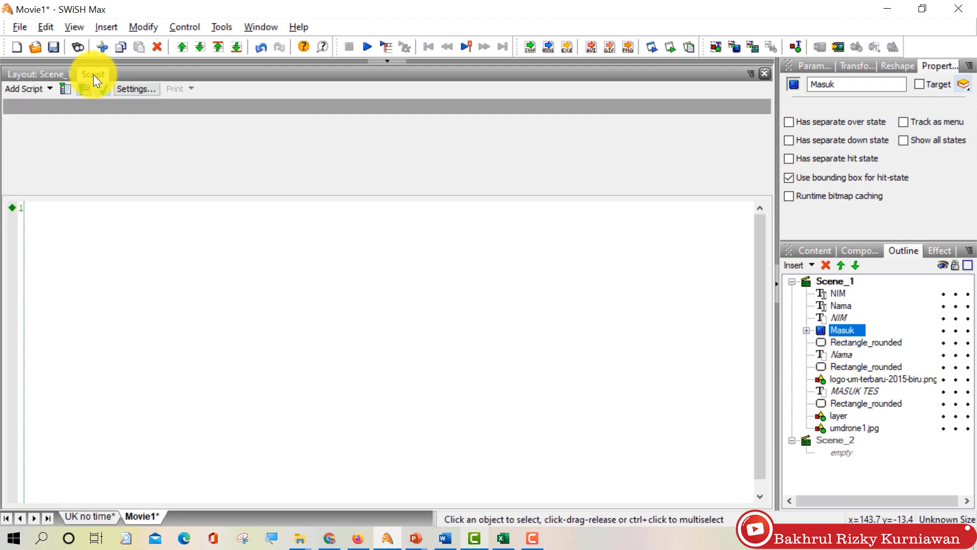
# Step: Insert an on (press) handler via Add Script > Events > Button in the Masuk button's script
pyautogui.click(41, 86)
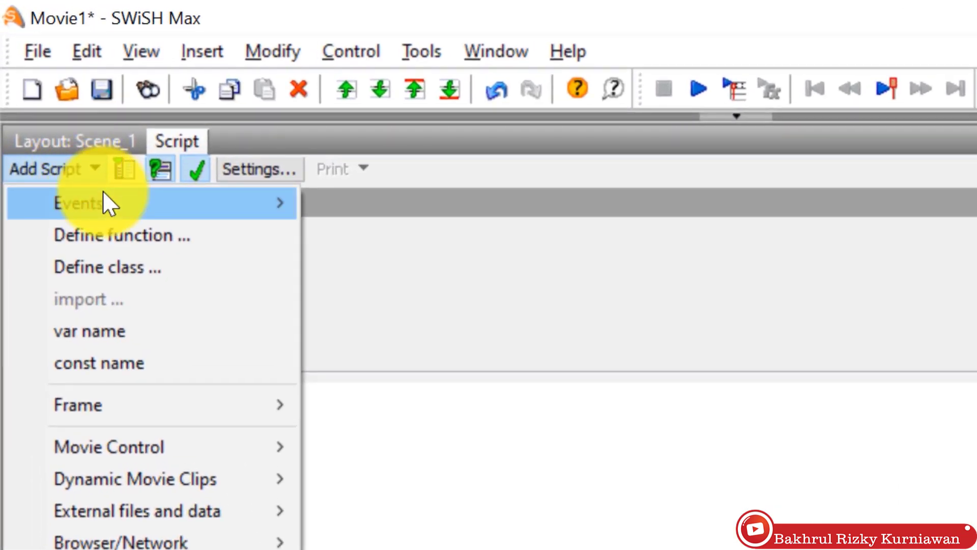
pyautogui.moveTo(104, 194)
pyautogui.moveTo(385, 199)
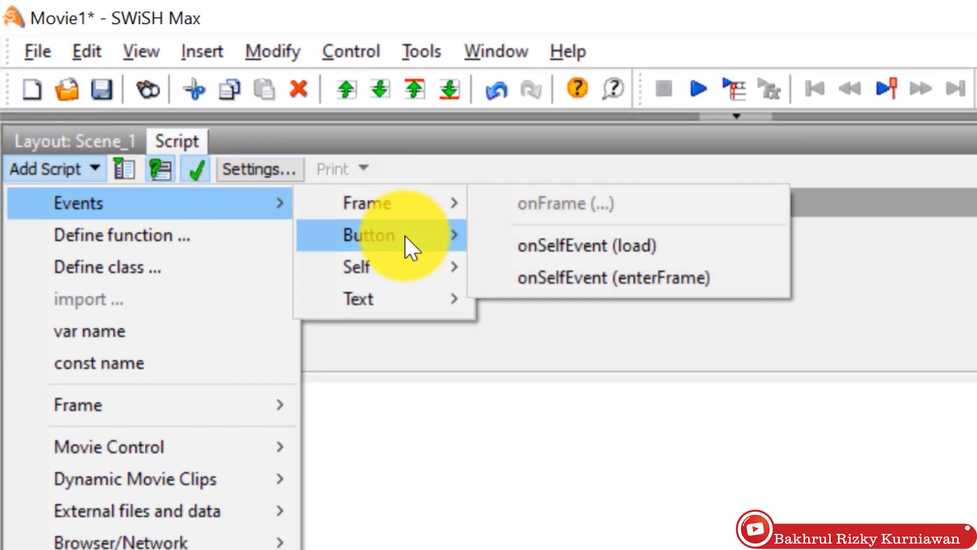
pyautogui.moveTo(404, 235)
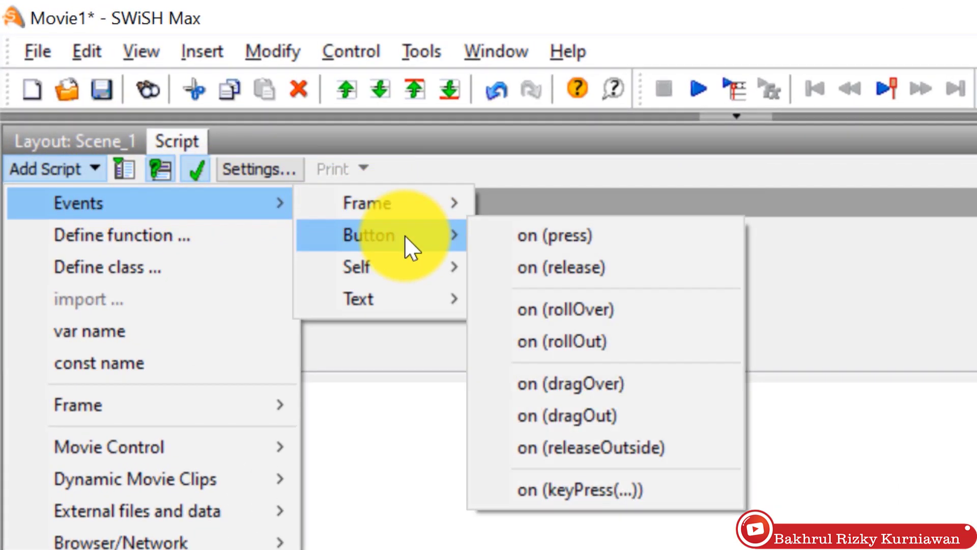
pyautogui.click(542, 235)
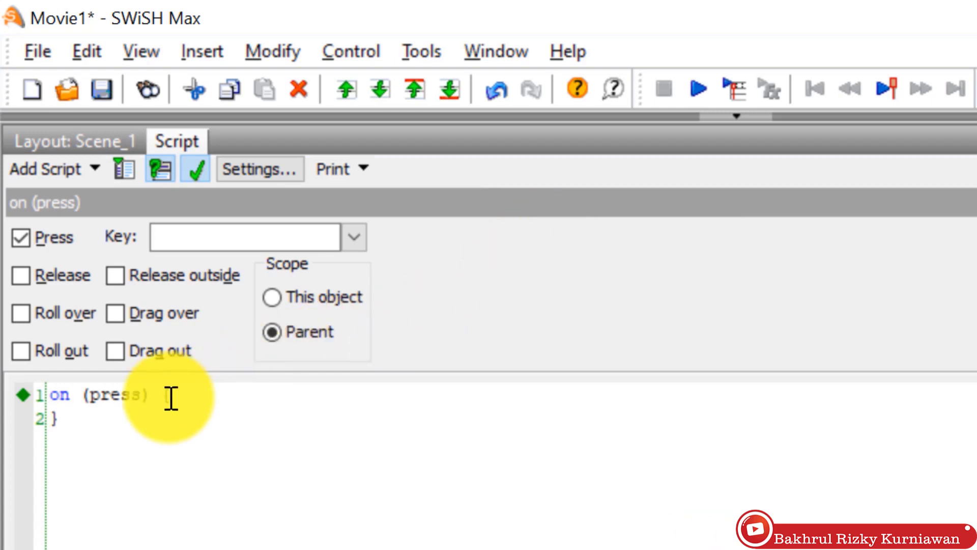
# Step: Add gotoSceneAndPlay("Scene_2", 1) to the Masuk button's press script, then deselect it in Scene_1
pyautogui.click(65, 174)
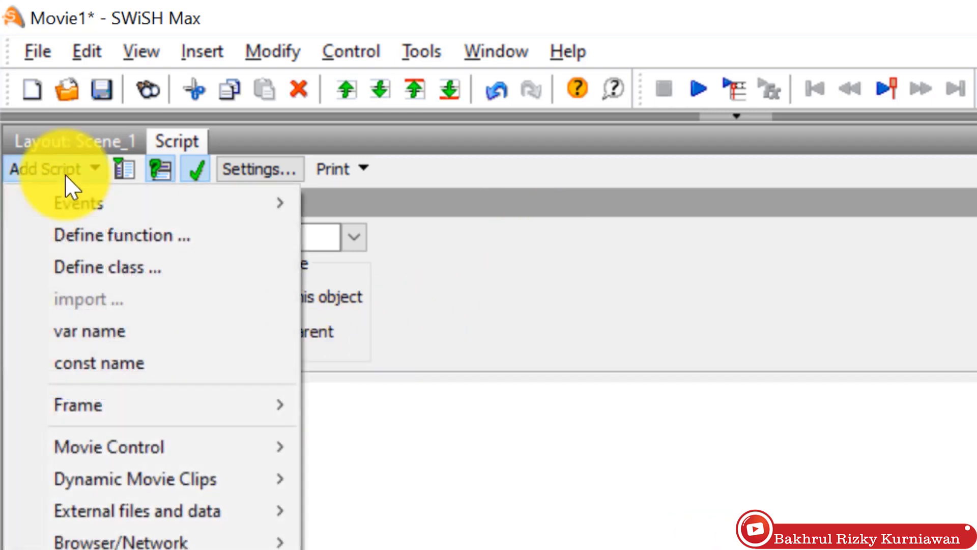
pyautogui.moveTo(174, 450)
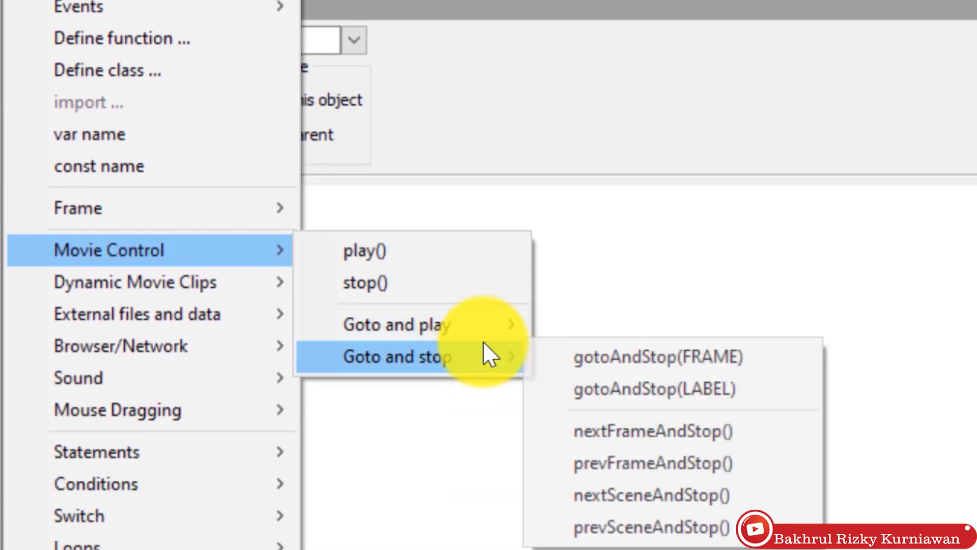
pyautogui.moveTo(486, 329)
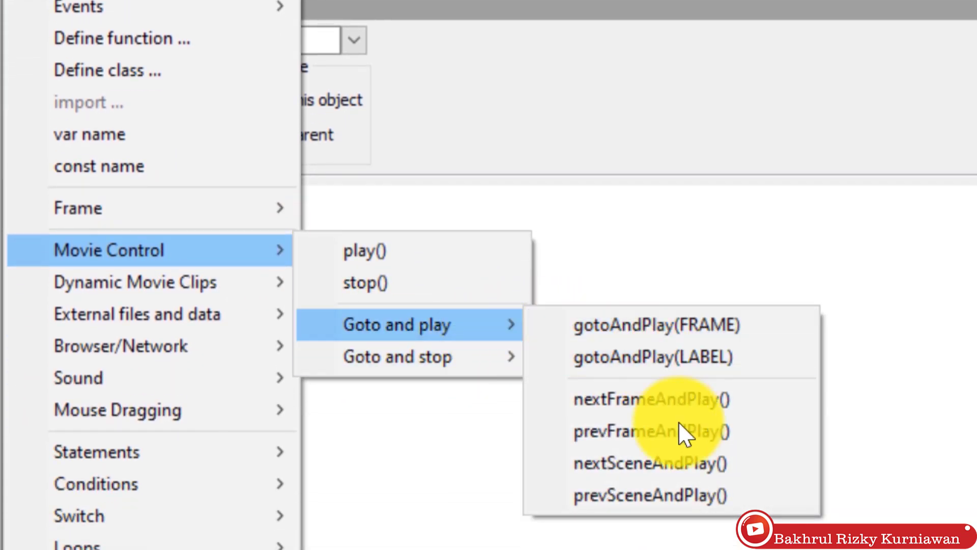
pyautogui.click(685, 465)
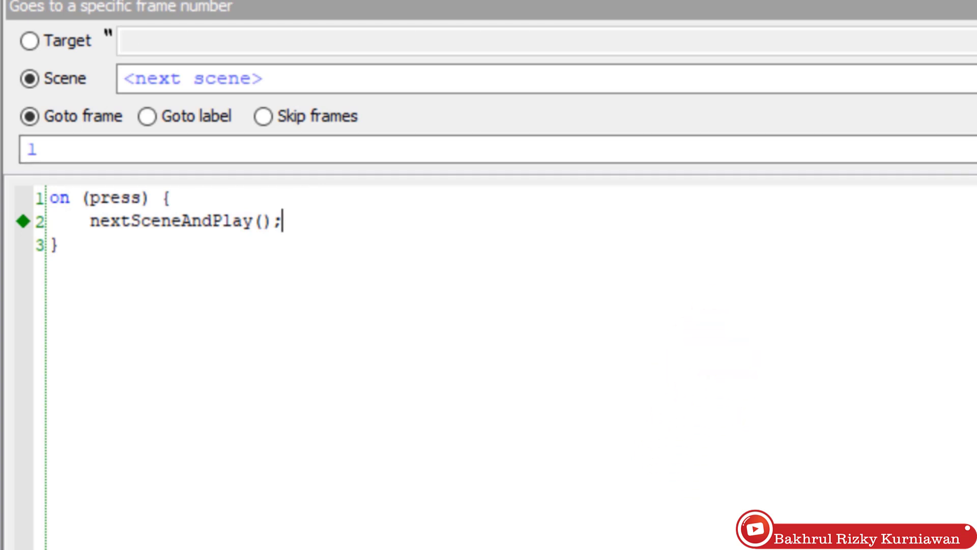
pyautogui.click(886, 97)
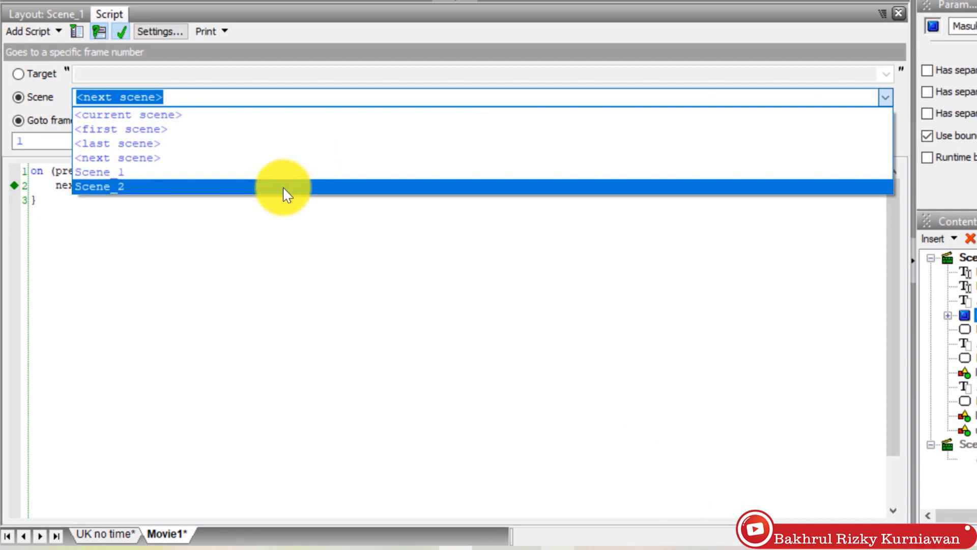
pyautogui.click(285, 190)
pyautogui.click(190, 263)
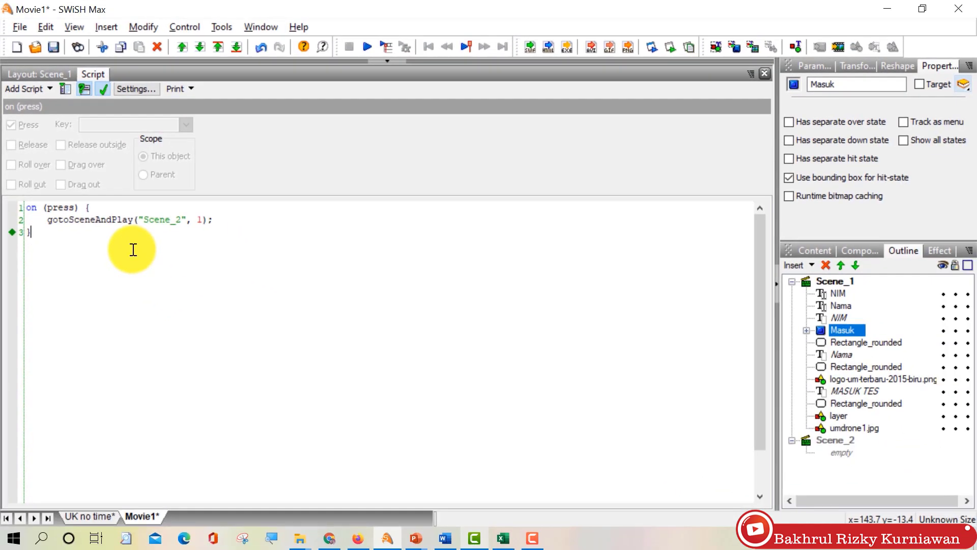
pyautogui.click(63, 71)
pyautogui.click(572, 463)
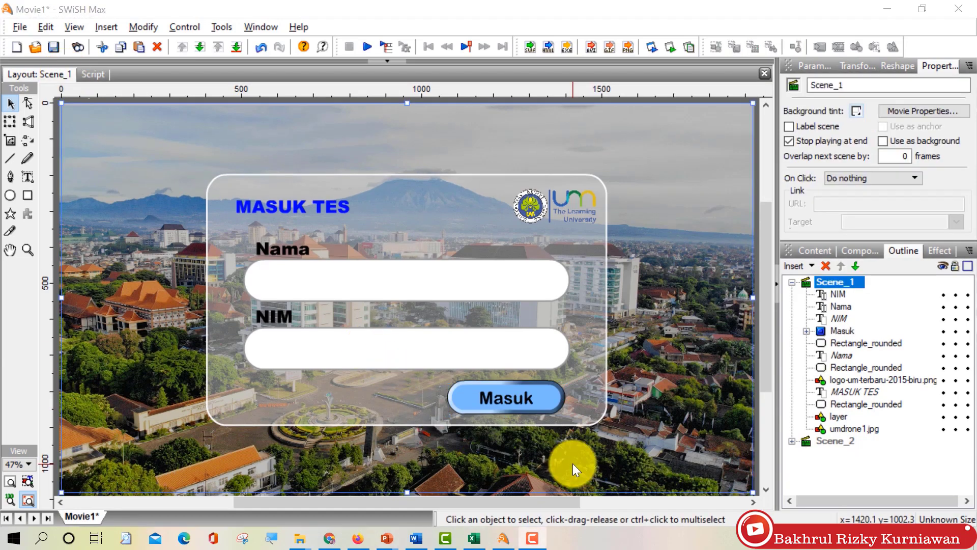
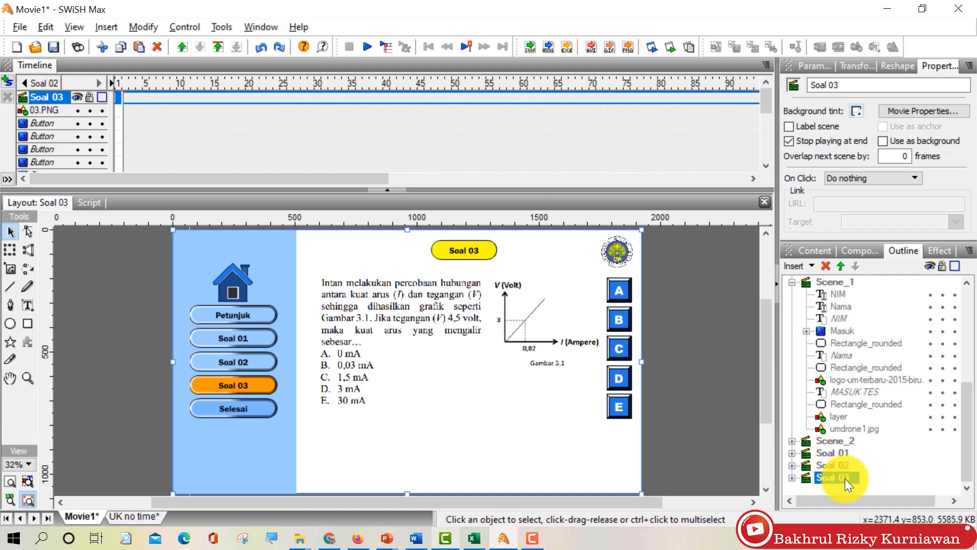
# Step: Duplicate the Soal 03 scene and rename the copy 'Hasil tes'
pyautogui.rightClick(845, 479)
pyautogui.click(870, 366)
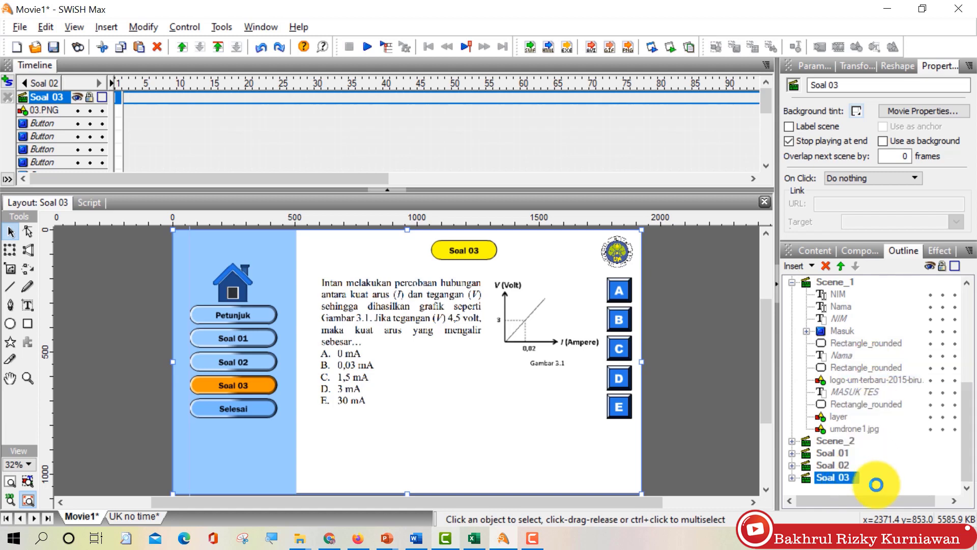
pyautogui.rightClick(857, 490)
pyautogui.click(875, 469)
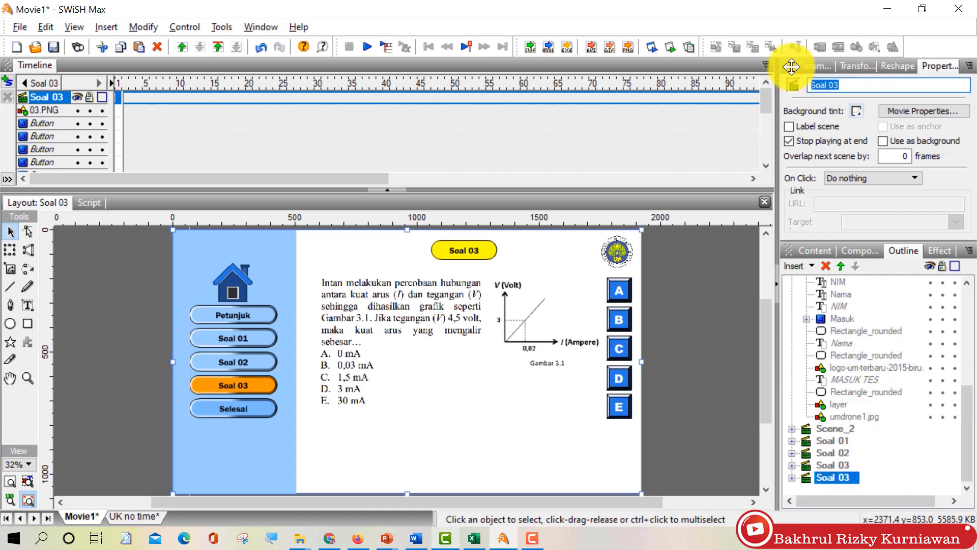
pyautogui.tripleClick(884, 85)
pyautogui.write('Hasil tes')
pyautogui.press('Return')
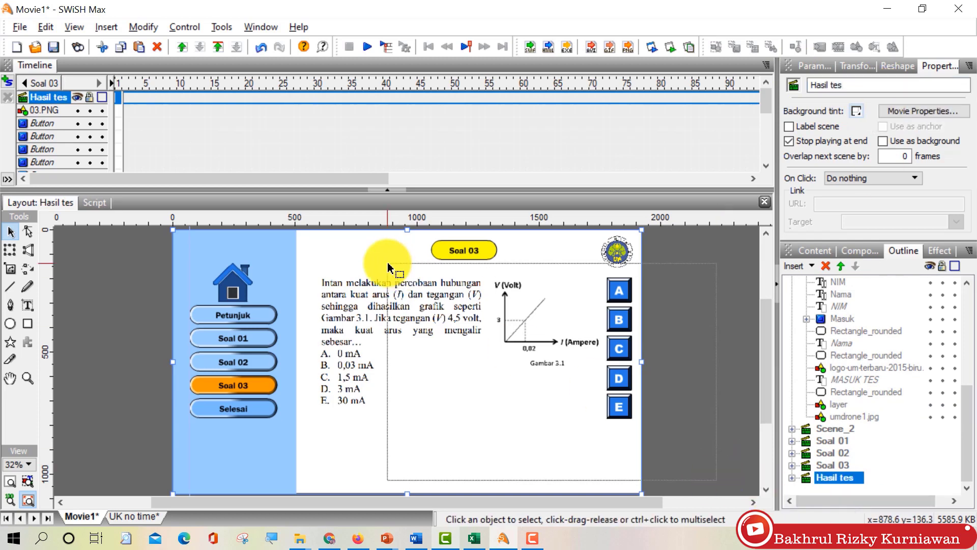
# Step: Delete the question, move the yellow title pill to mid-page and retext it 'NILAI'
pyautogui.click(460, 298)
pyautogui.press('Delete')
pyautogui.moveTo(454, 253); pyautogui.dragTo(446, 394)
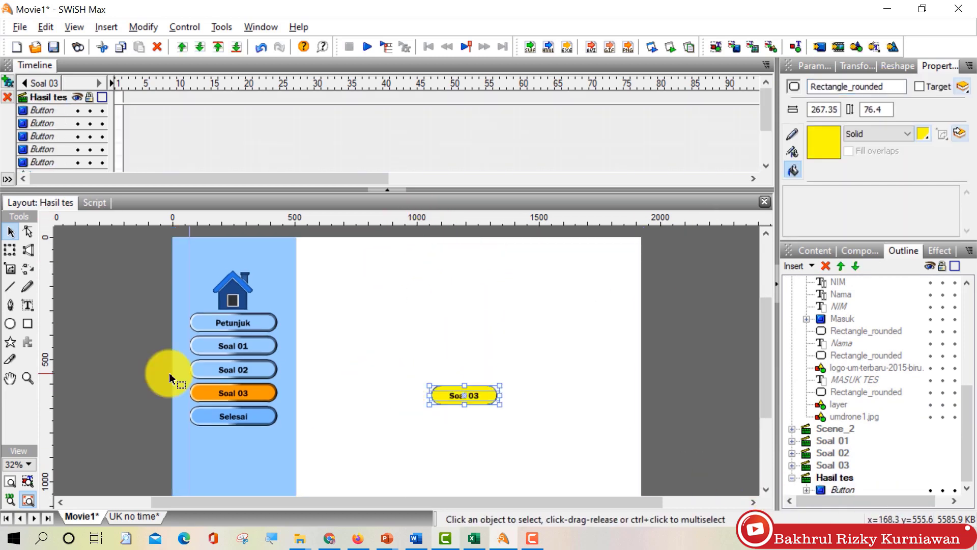
pyautogui.scroll(1, 476, 391)
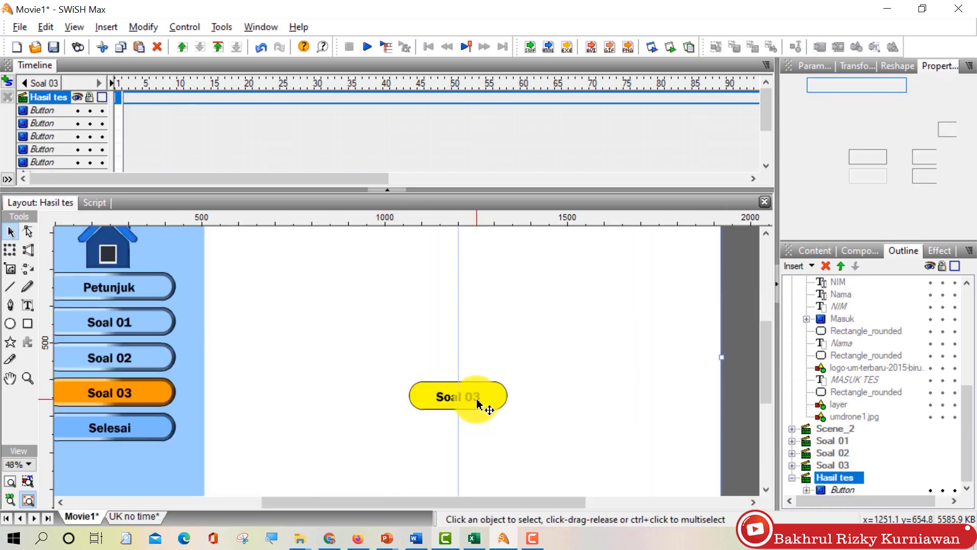
pyautogui.doubleClick(476, 398)
pyautogui.write('NILAI')
pyautogui.click(10, 232)
pyautogui.click(426, 343)
pyautogui.scroll(-2, 458, 366)
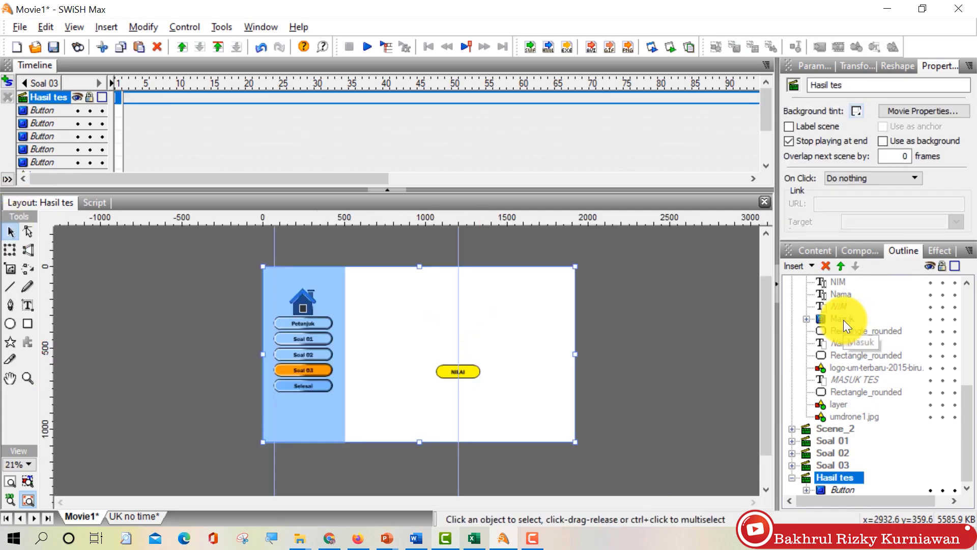
pyautogui.scroll(2, 737, 346)
pyautogui.scroll(-2, 736, 346)
pyautogui.scroll(1, 357, 331)
# Step: Recolour the Soal 03 button blue and the Selesai button orange
pyautogui.click(189, 396)
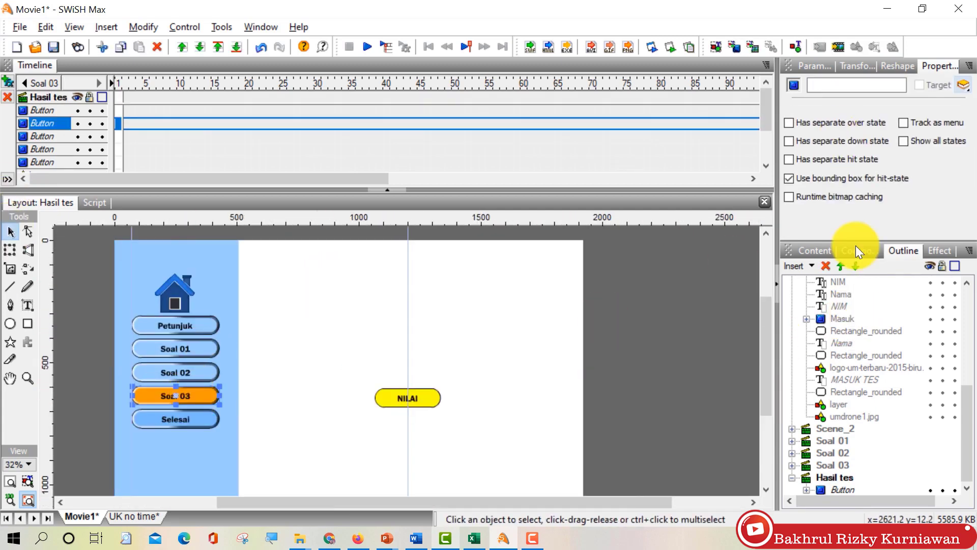
pyautogui.click(814, 477)
pyautogui.scroll(-3, 825, 448)
pyautogui.click(184, 396)
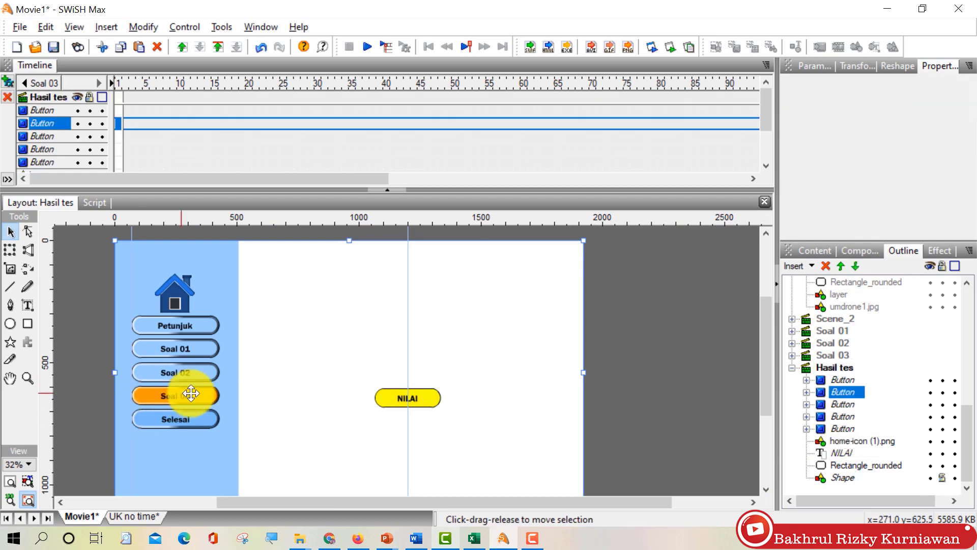
pyautogui.click(865, 428)
pyautogui.click(818, 131)
pyautogui.click(841, 236)
pyautogui.click(841, 379)
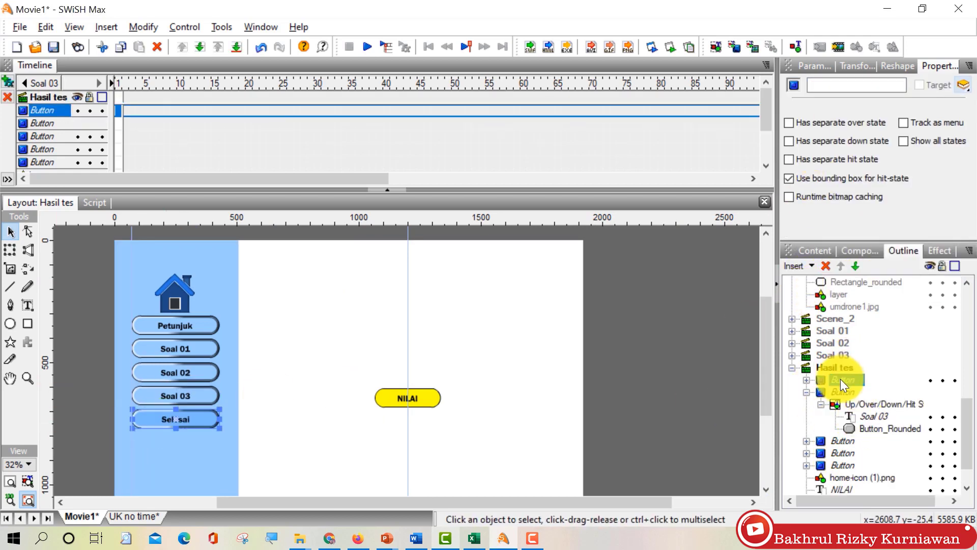
pyautogui.click(865, 416)
pyautogui.click(818, 131)
pyautogui.click(812, 283)
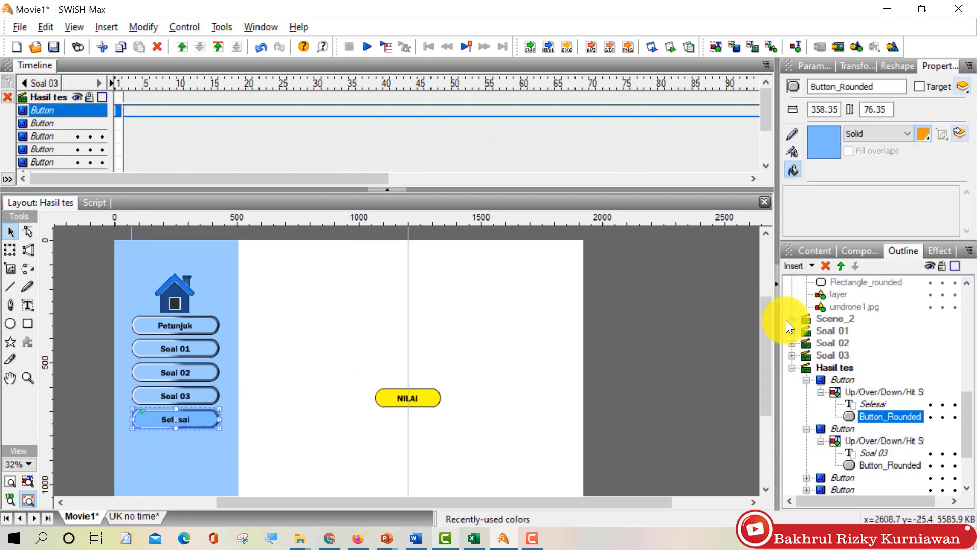
pyautogui.click(694, 386)
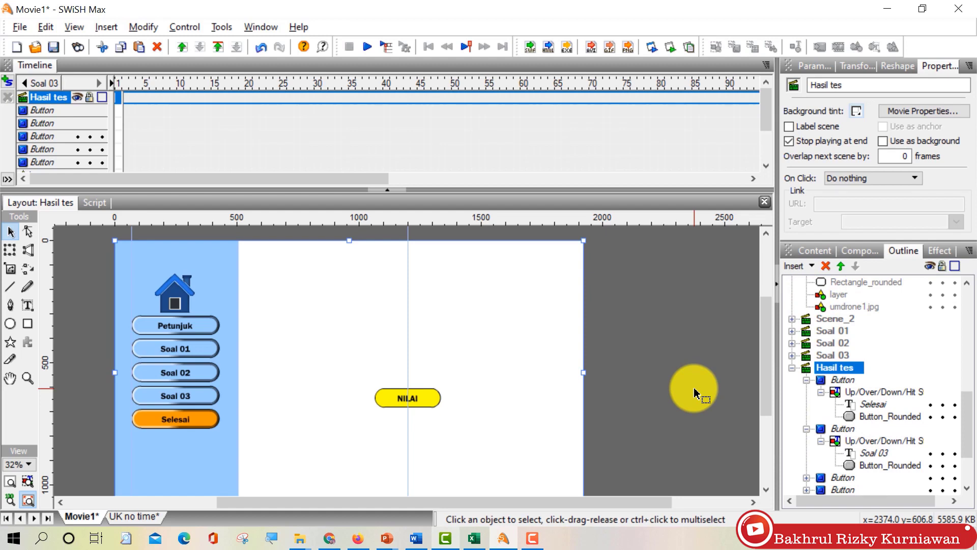
# Step: Place a new text box on the page, then undo it
pyautogui.click(24, 302)
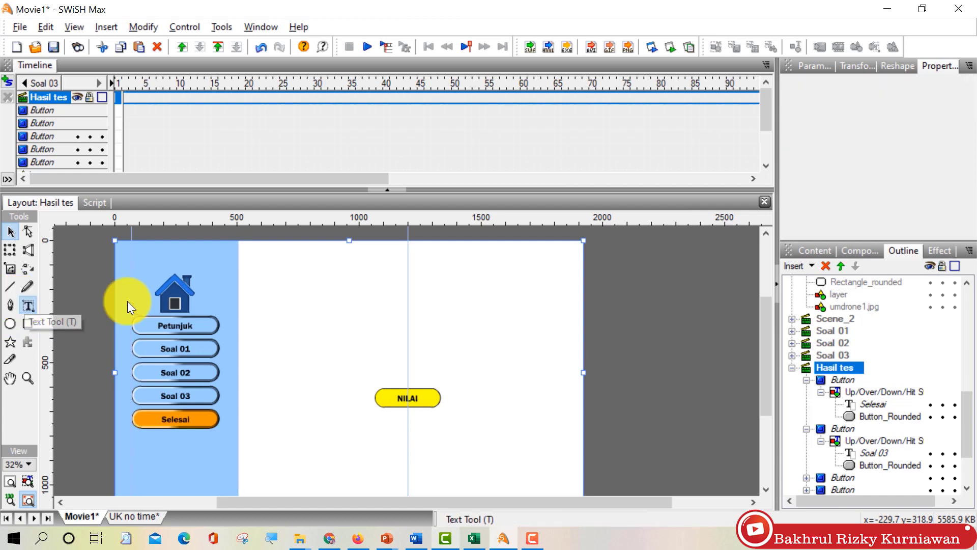
pyautogui.click(395, 268)
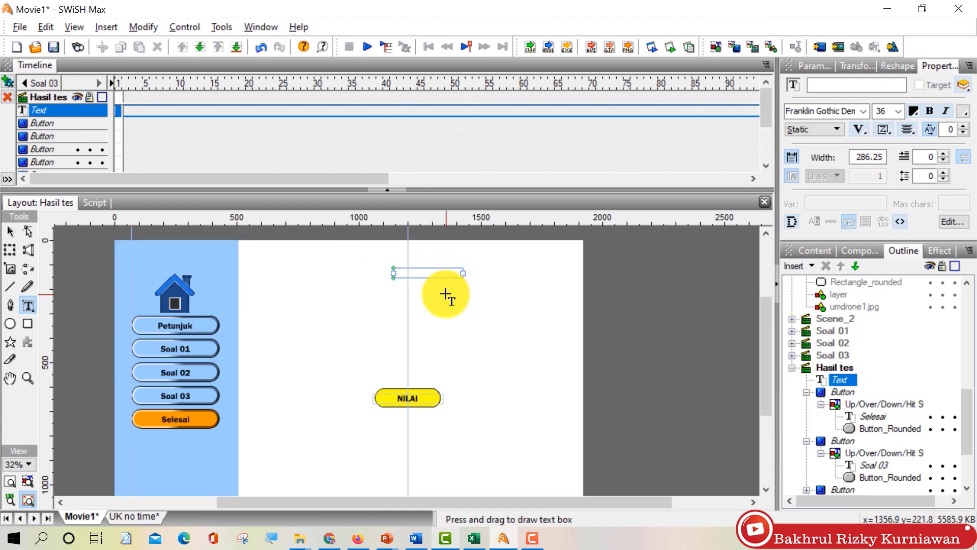
pyautogui.hotkey('ctrl', 'z')
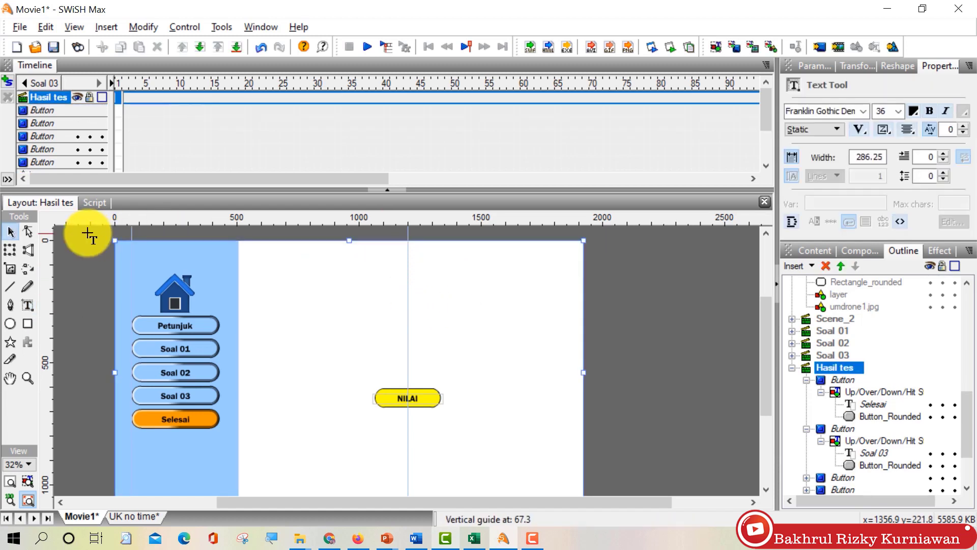
pyautogui.click(10, 233)
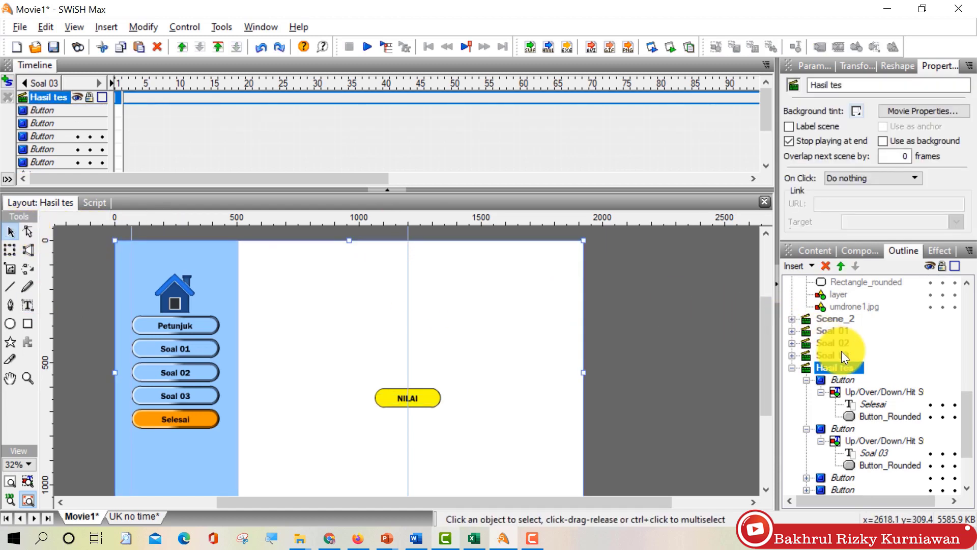
# Step: In Scene_1, select the Nama and NIM labels and their input fields
pyautogui.scroll(4, 841, 350)
pyautogui.click(833, 306)
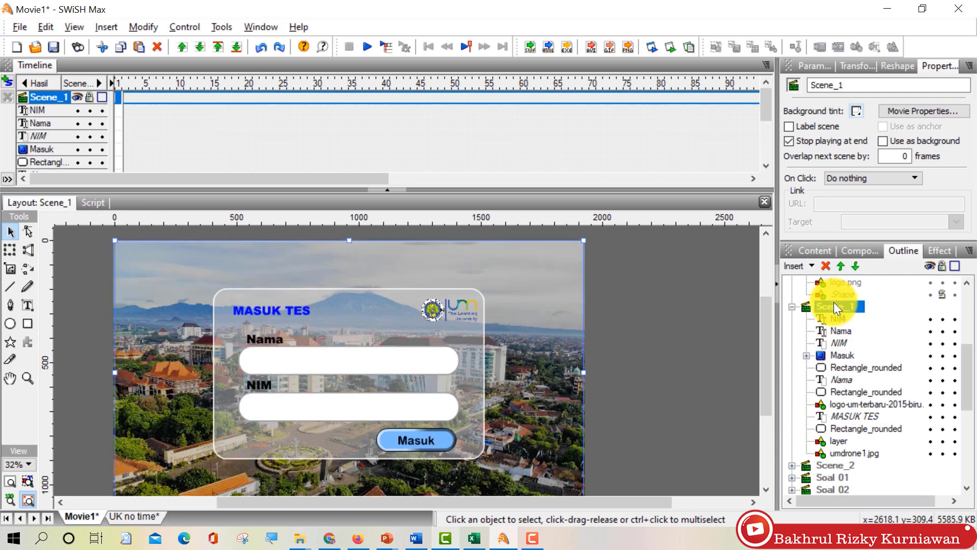
pyautogui.click(261, 342)
pyautogui.keyDown('ctrl'); pyautogui.click(269, 359); pyautogui.keyUp('ctrl')
pyautogui.keyDown('ctrl'); pyautogui.click(259, 388); pyautogui.keyUp('ctrl')
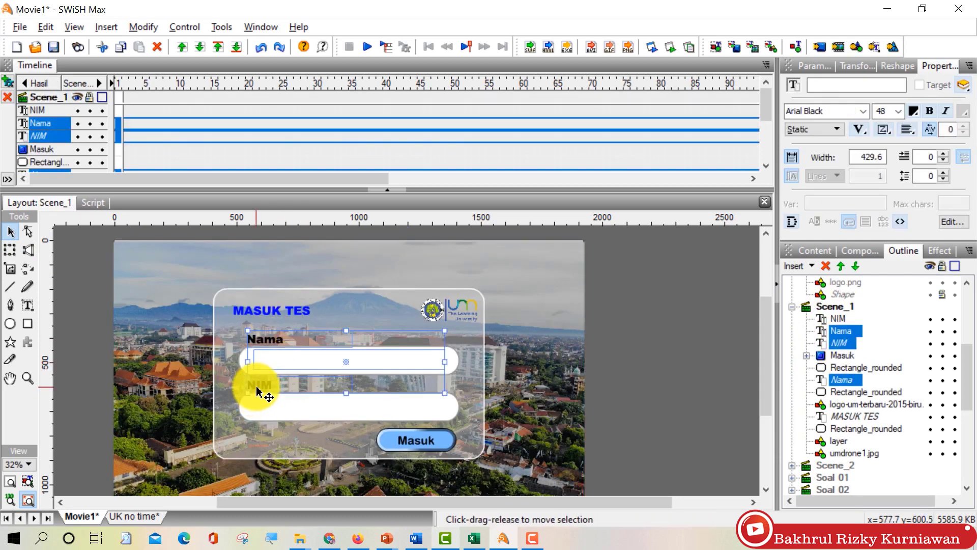
pyautogui.keyDown('ctrl'); pyautogui.click(305, 410); pyautogui.keyUp('ctrl')
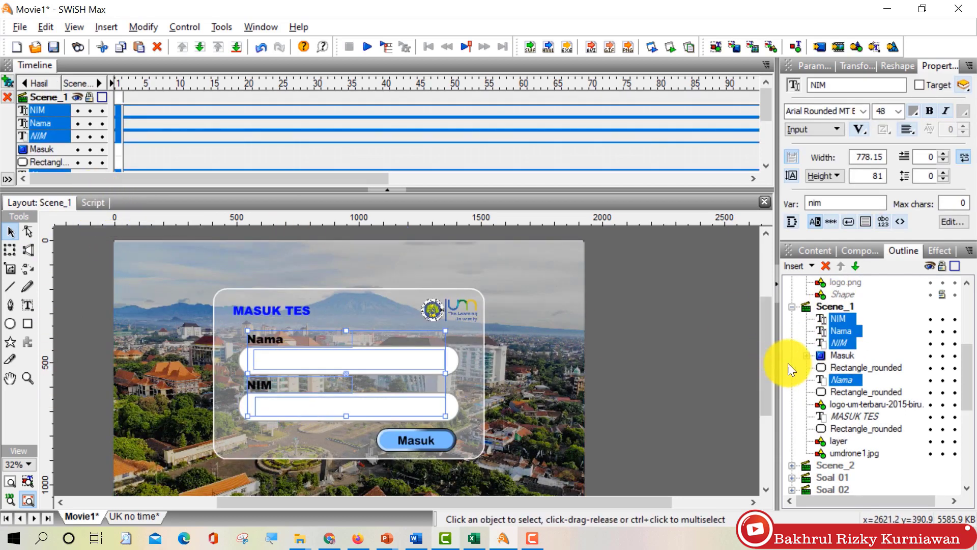
# Step: Paste the fields in place in Hasil tes and move the Nama label and field to the top centre
pyautogui.click(792, 306)
pyautogui.scroll(-2, 829, 361)
pyautogui.click(835, 295)
pyautogui.rightClick(657, 313)
pyautogui.click(685, 339)
pyautogui.click(645, 329)
pyautogui.moveTo(284, 338); pyautogui.dragTo(413, 264)
pyautogui.click(316, 356)
pyautogui.moveTo(316, 355); pyautogui.dragTo(377, 283)
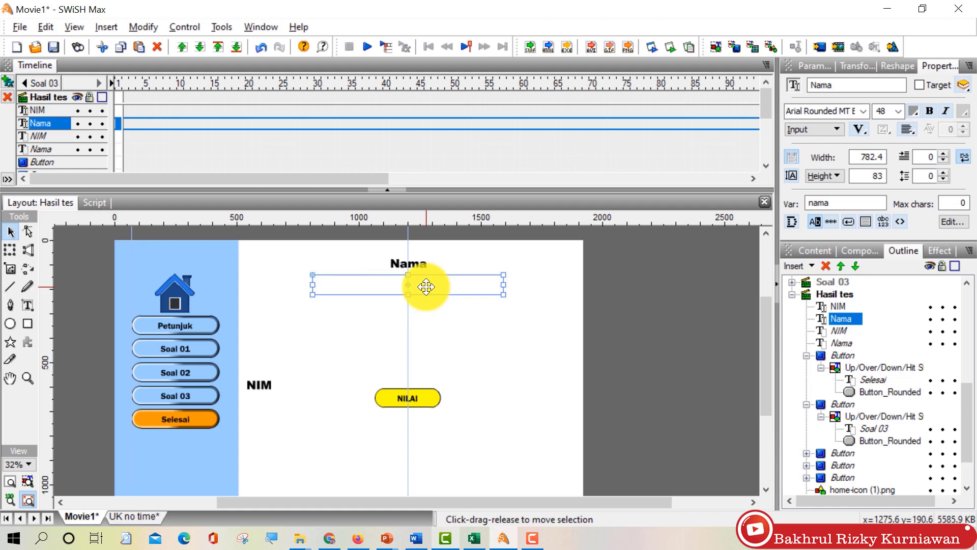
# Step: Make the Nama field dynamic text and give it a new text colour
pyautogui.click(797, 134)
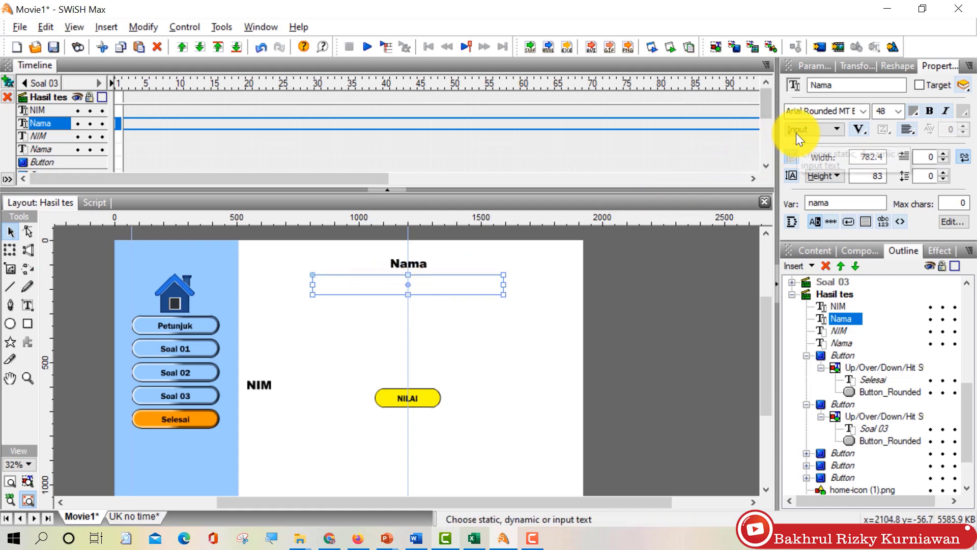
pyautogui.click(799, 160)
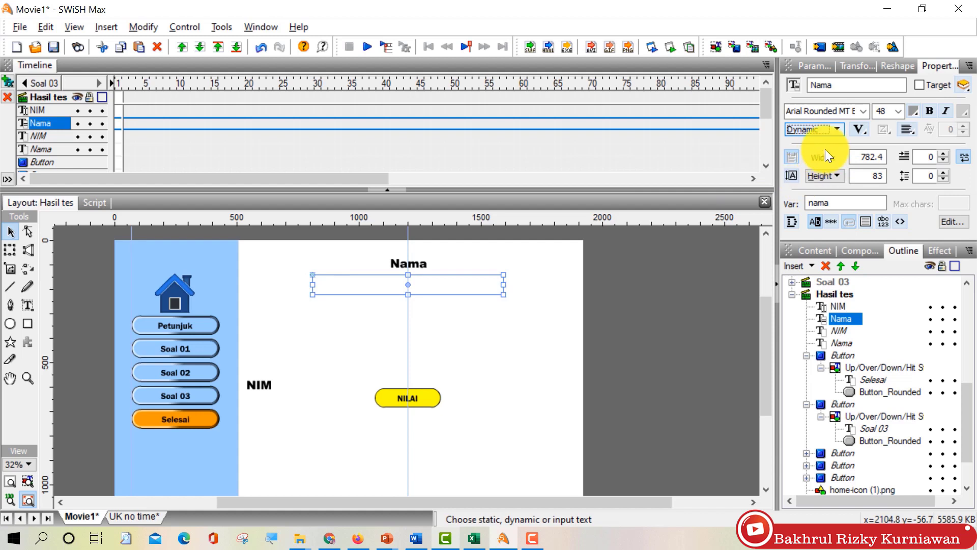
pyautogui.click(914, 111)
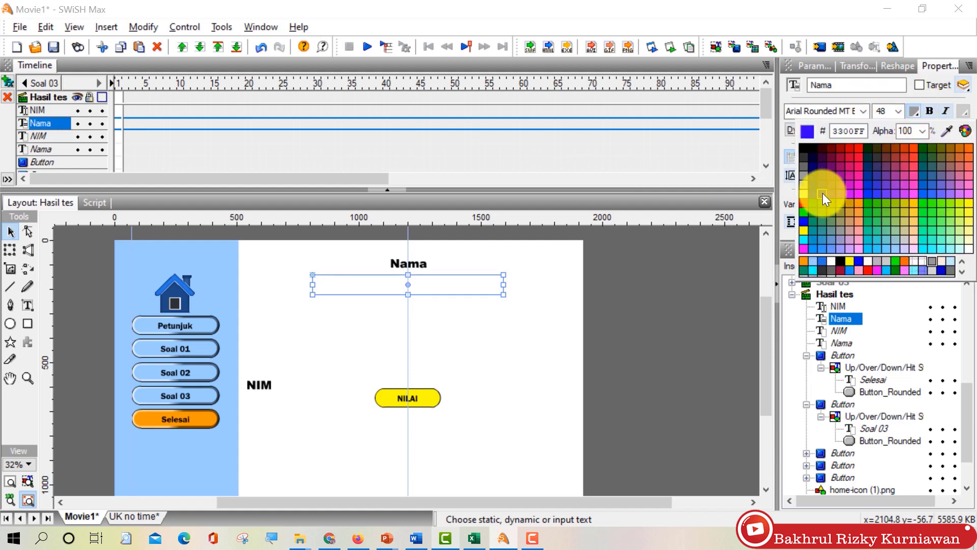
pyautogui.click(813, 194)
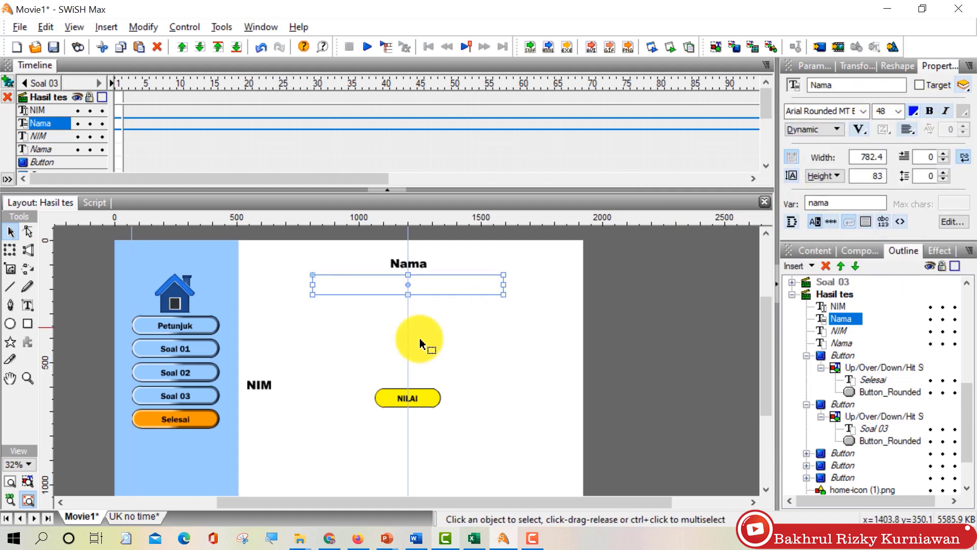
# Step: Move the NIM label up to page centre and centre-align its text
pyautogui.moveTo(265, 391); pyautogui.dragTo(374, 317)
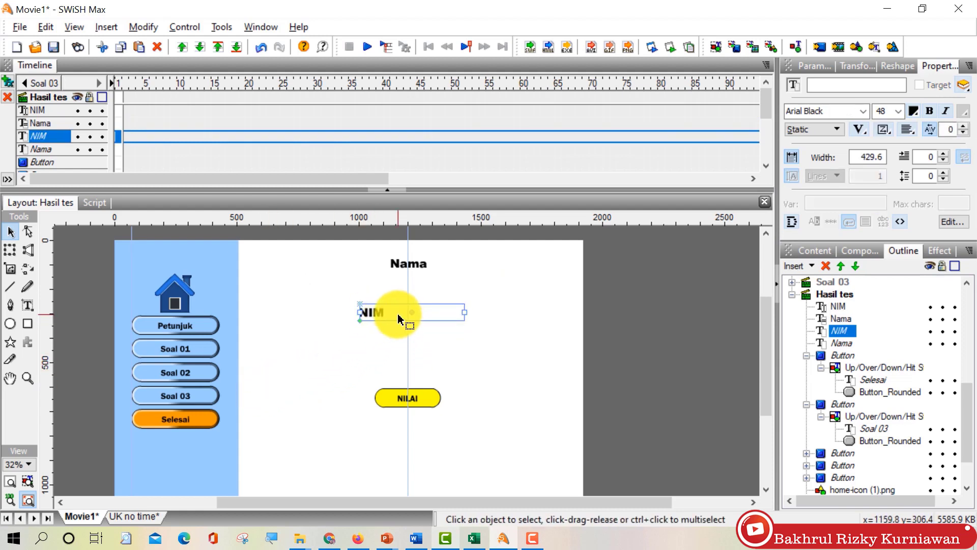
pyautogui.click(911, 129)
pyautogui.click(908, 166)
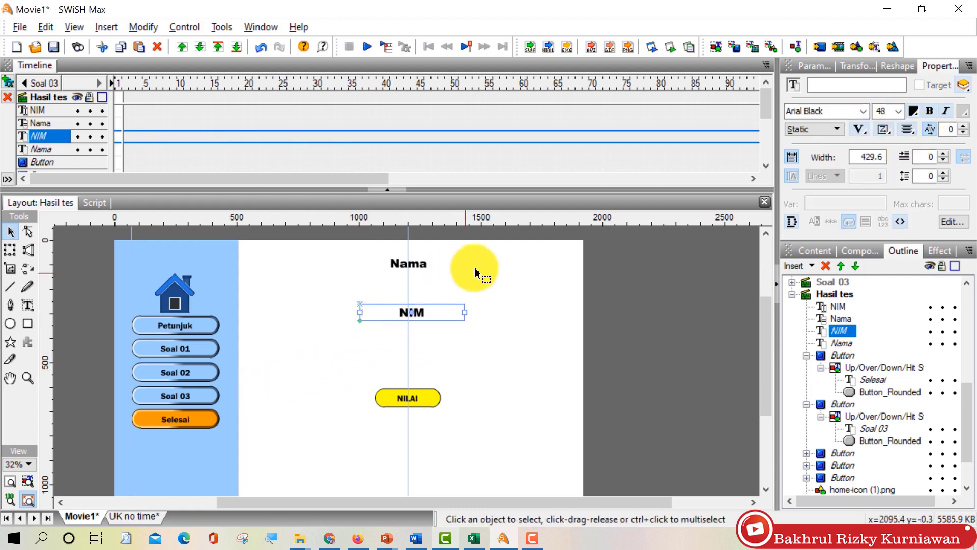
pyautogui.click(295, 387)
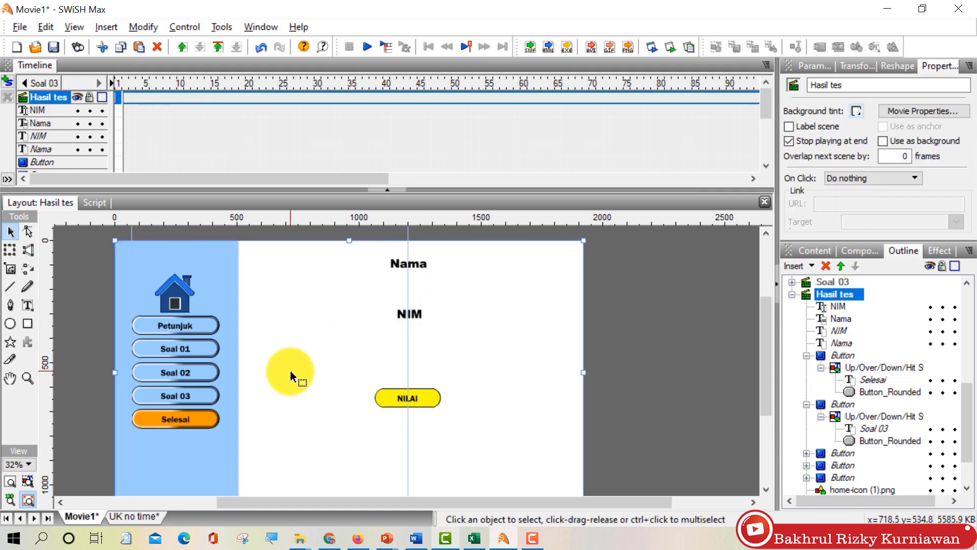
# Step: Move the NIM field below its label, recolour its text and make it Dynamic
pyautogui.click(814, 332)
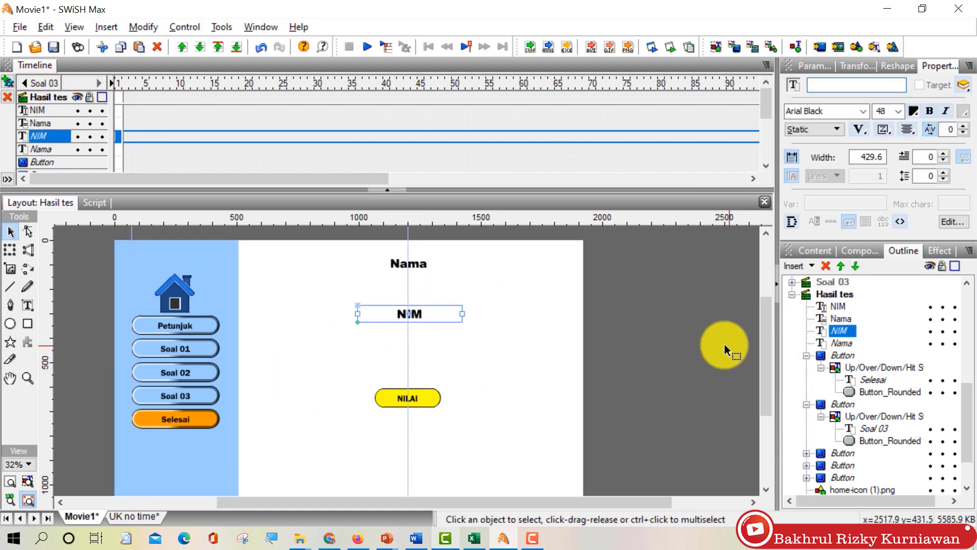
pyautogui.click(837, 306)
pyautogui.moveTo(362, 400); pyautogui.dragTo(422, 329)
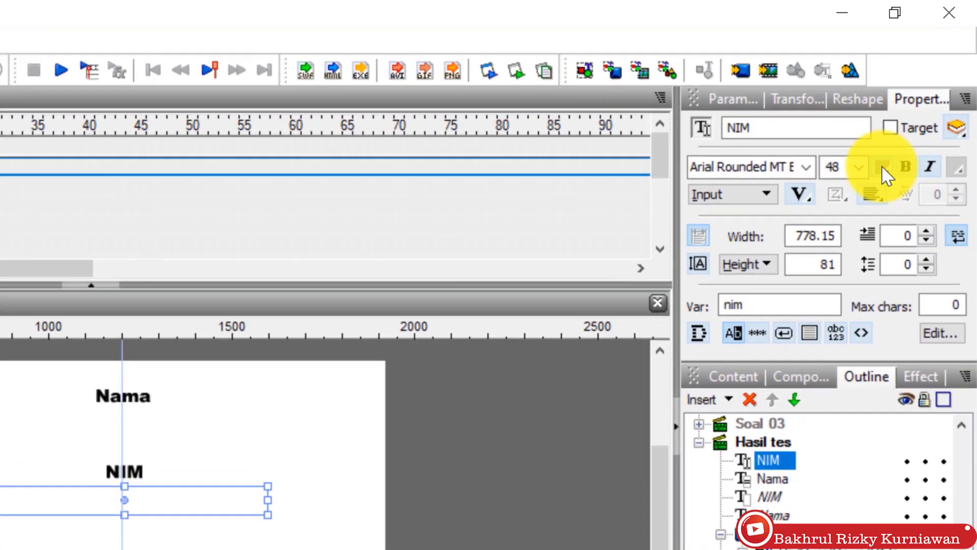
pyautogui.click(884, 167)
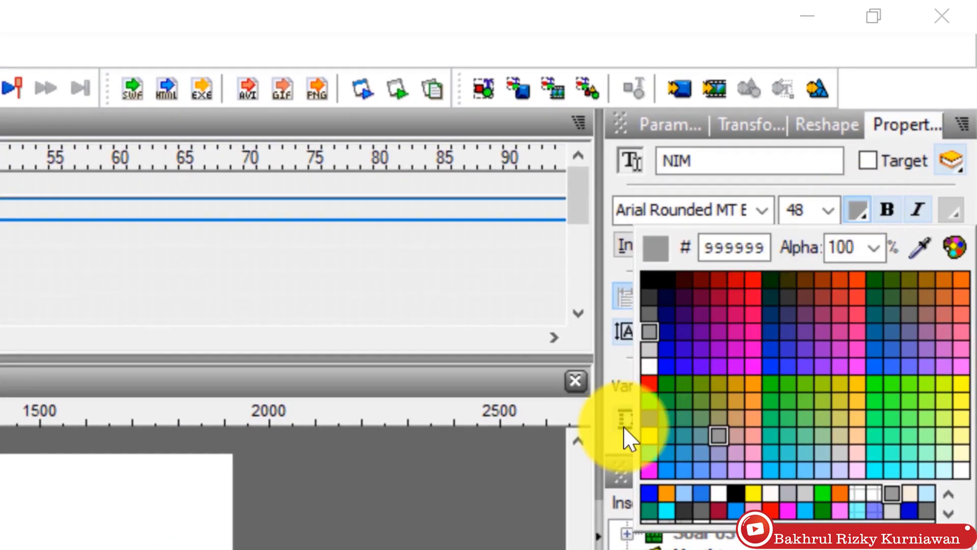
pyautogui.click(713, 340)
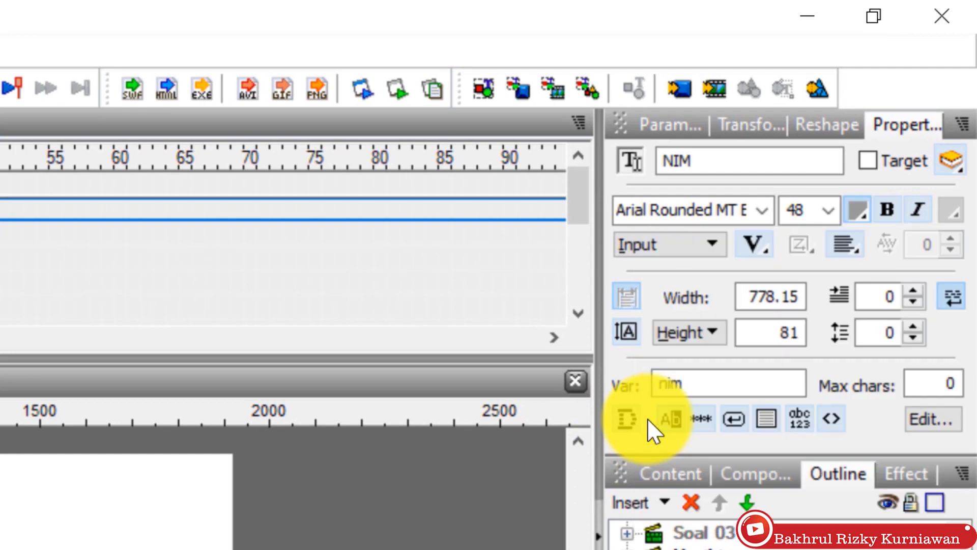
pyautogui.click(700, 243)
pyautogui.click(700, 313)
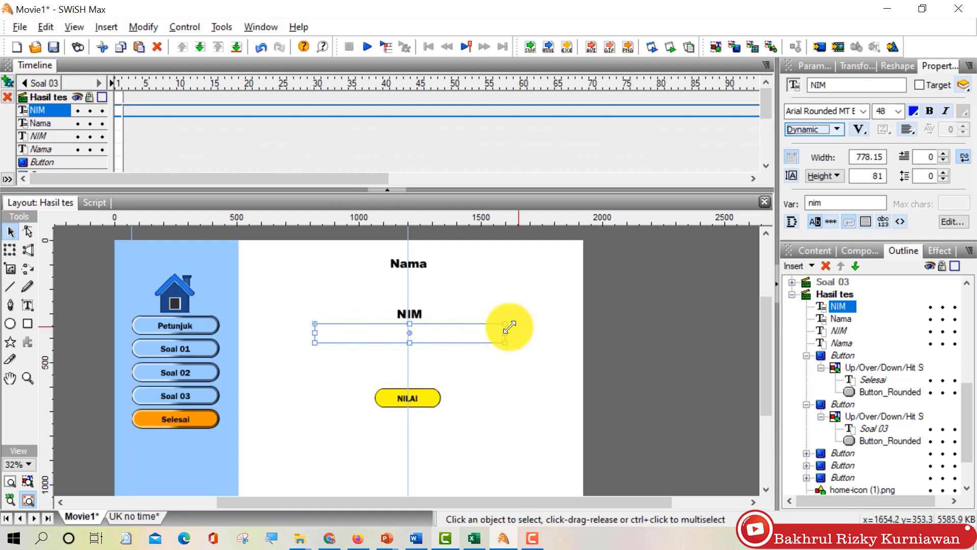
# Step: Copy the NIM text box, paste it in place and move it below the NILAI button
pyautogui.rightClick(453, 332)
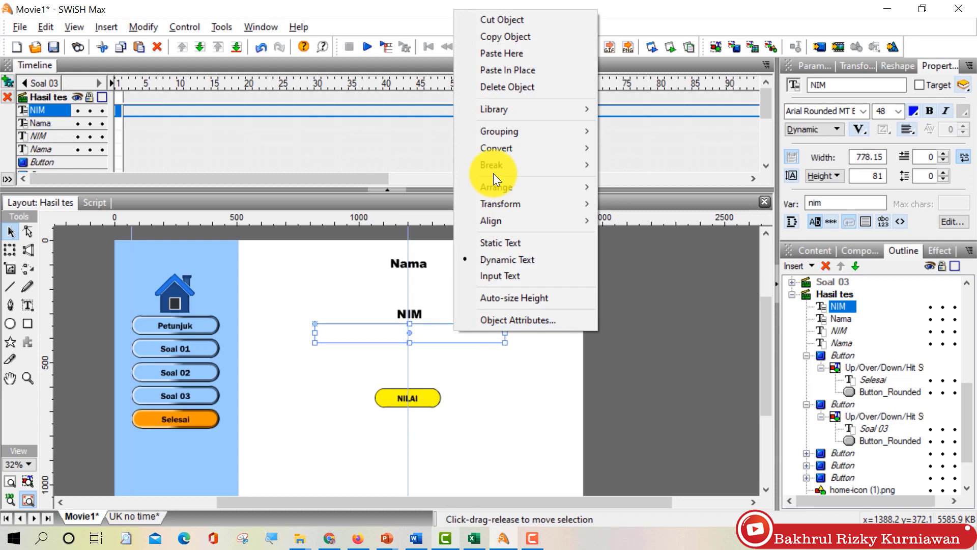
pyautogui.click(508, 37)
pyautogui.rightClick(442, 326)
pyautogui.click(437, 381)
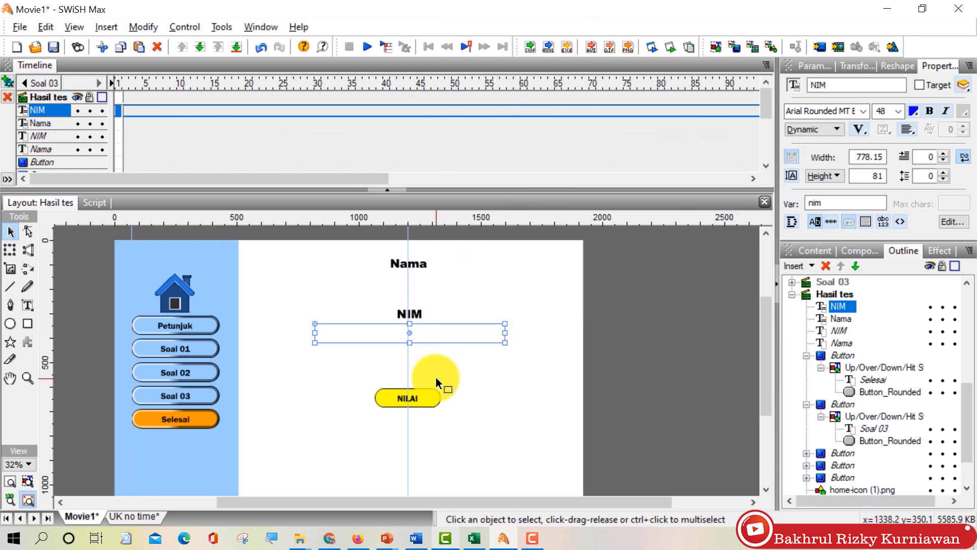
pyautogui.rightClick(437, 379)
pyautogui.click(464, 250)
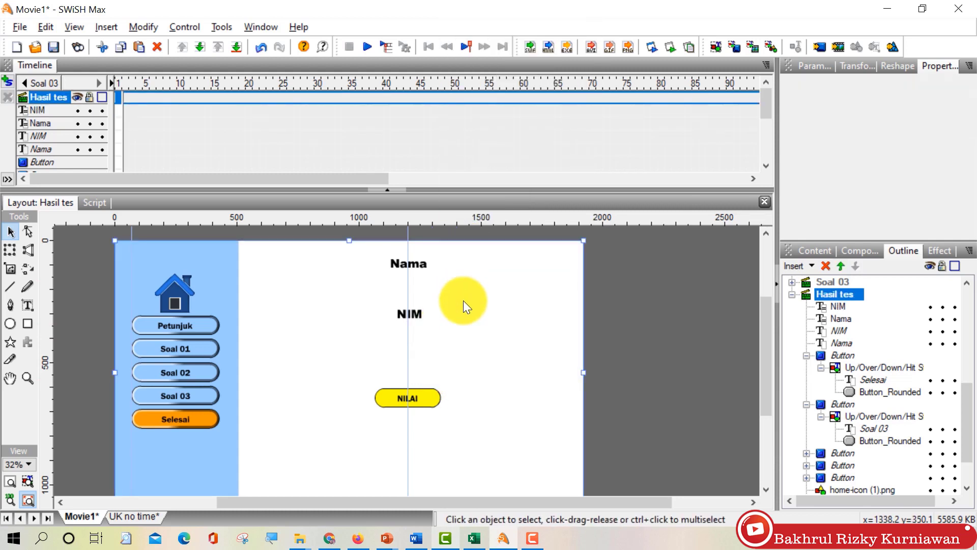
pyautogui.moveTo(463, 322); pyautogui.dragTo(424, 426)
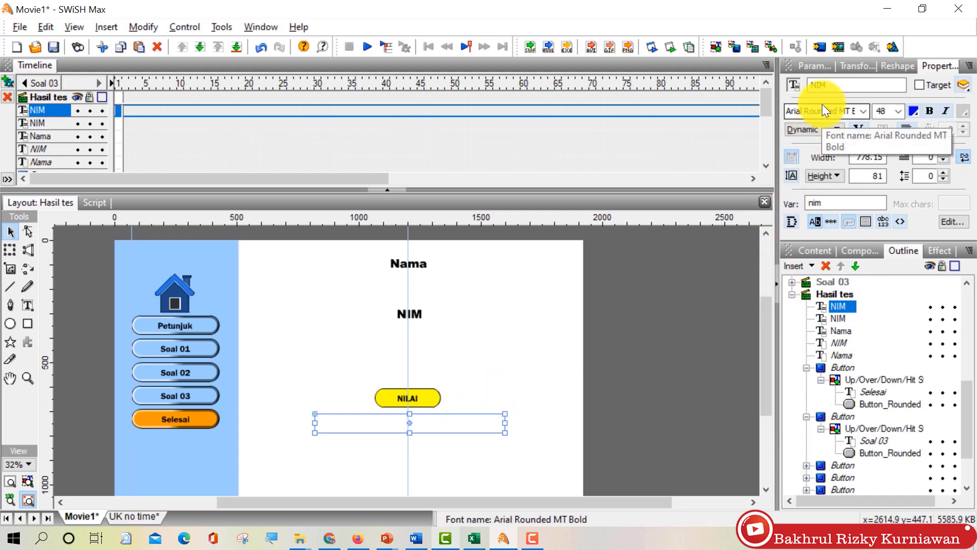
# Step: Rename the copied text box 'nilai'
pyautogui.doubleClick(813, 86)
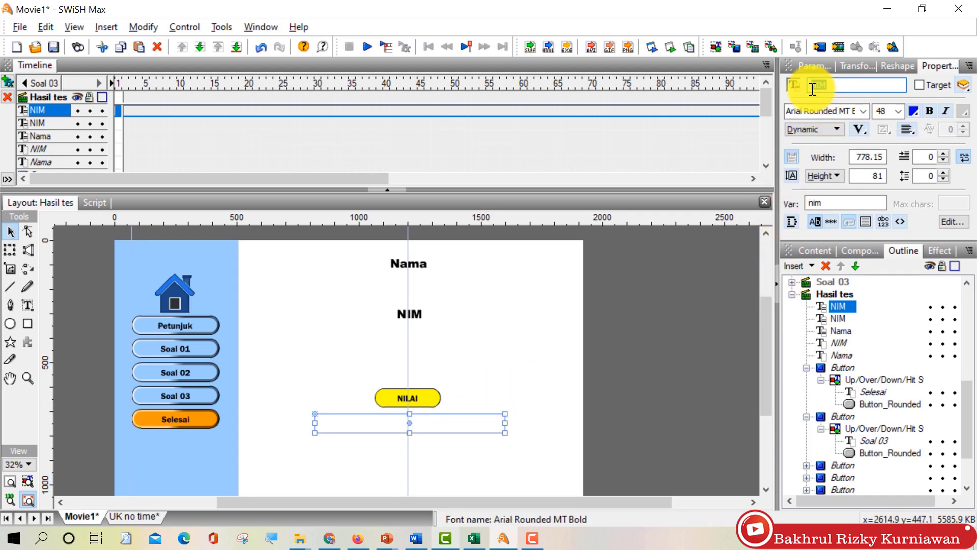
pyautogui.press('Return')
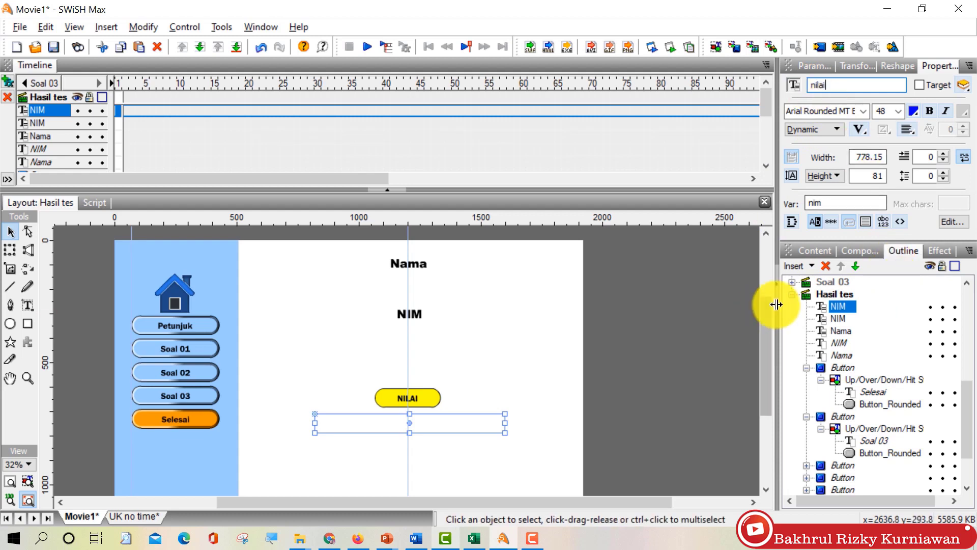
pyautogui.scroll(-5, 795, 291)
pyautogui.click(797, 298)
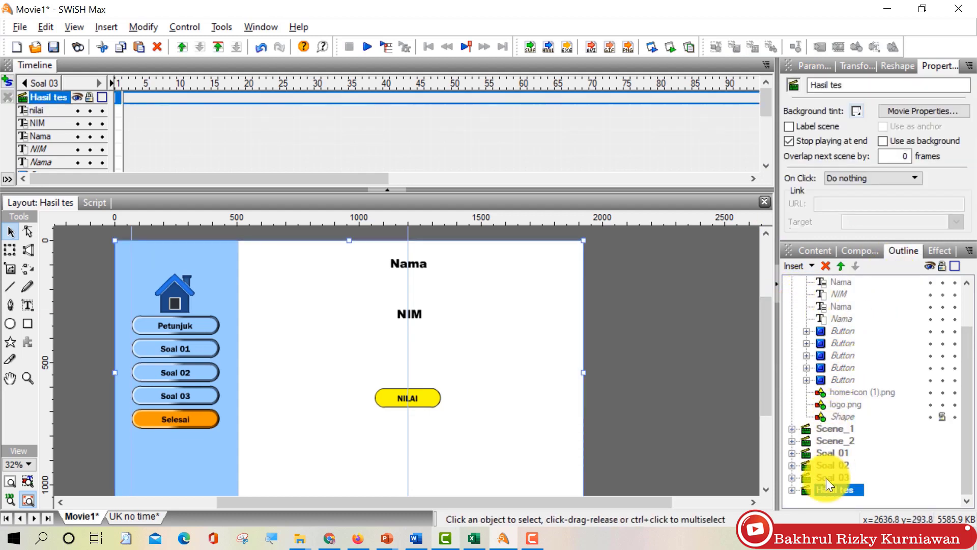
# Step: Expand Hasil tes in the outline and open the scene's script
pyautogui.doubleClick(801, 492)
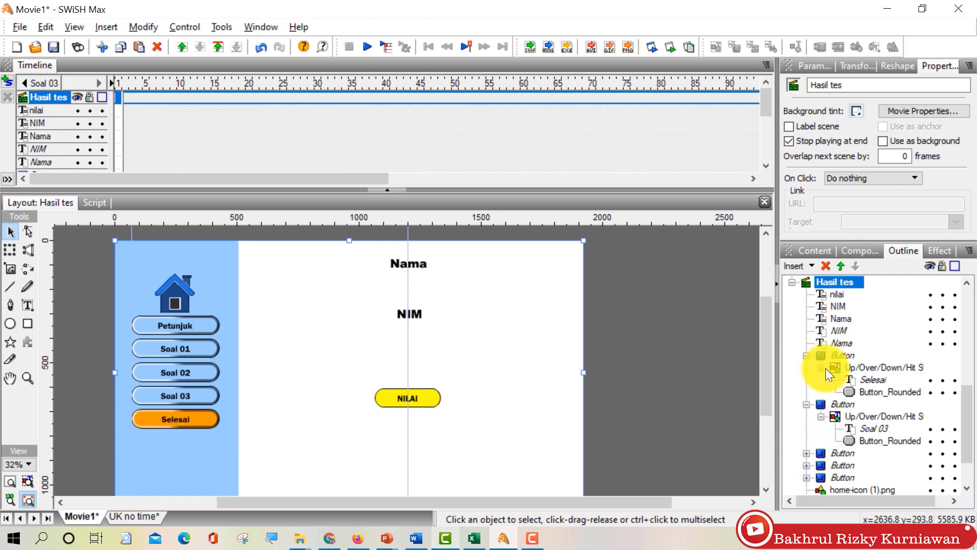
pyautogui.click(806, 355)
pyautogui.click(808, 367)
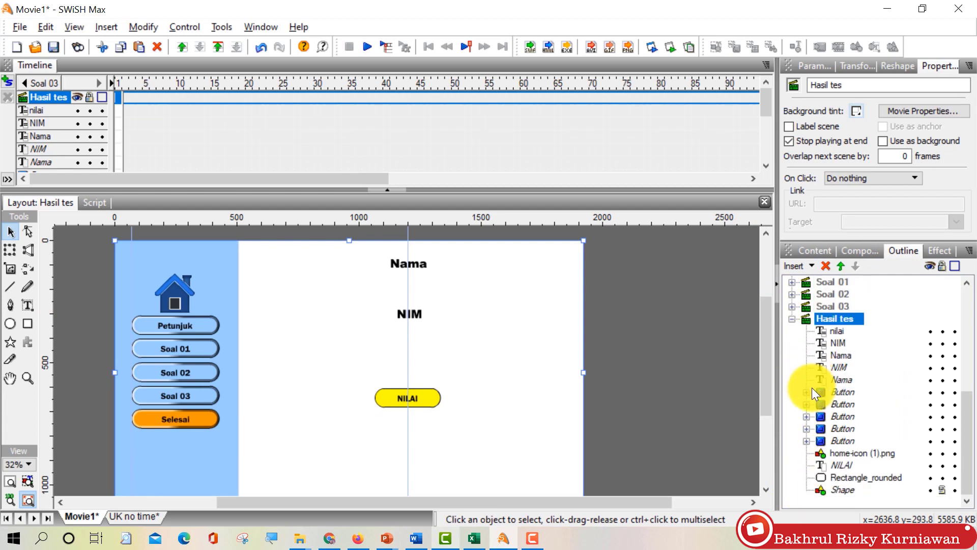
pyautogui.click(828, 319)
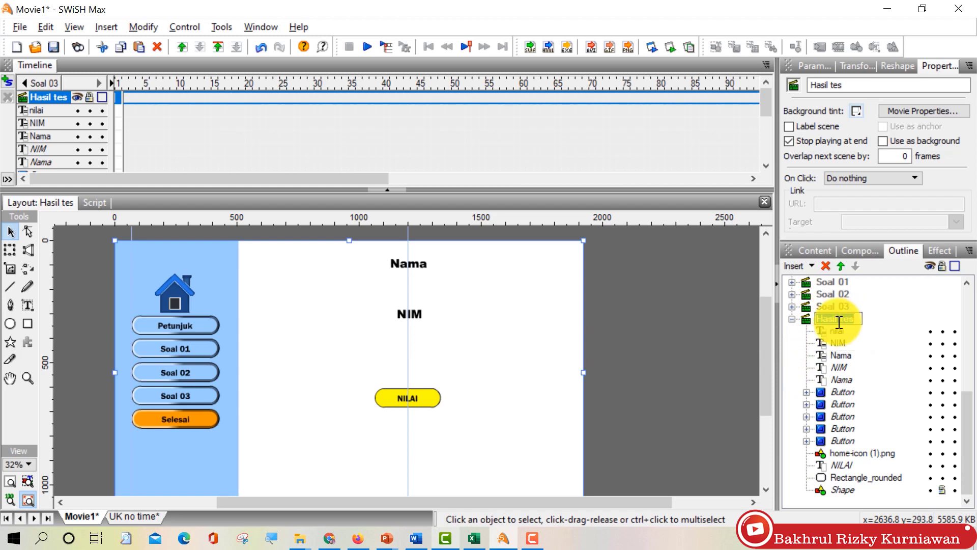
pyautogui.click(102, 202)
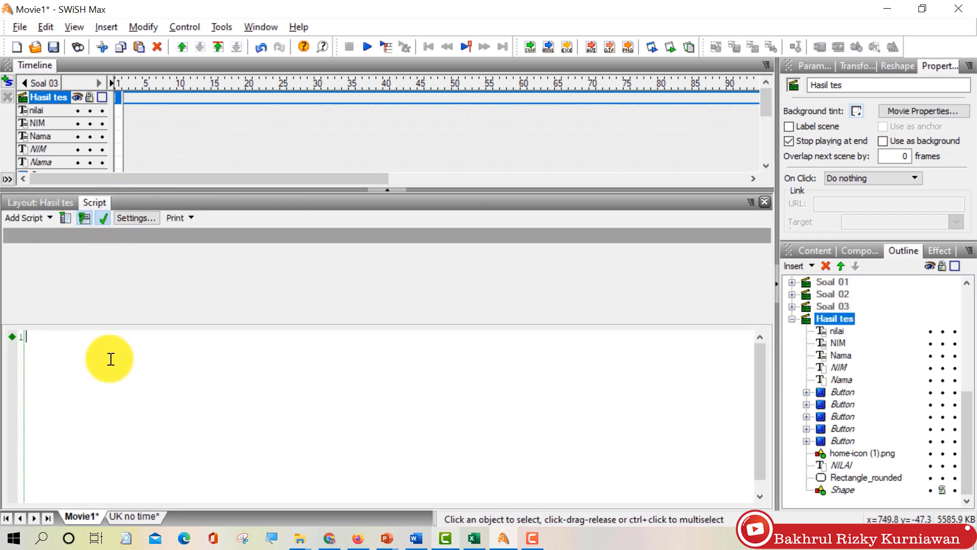
pyautogui.write('on frame')
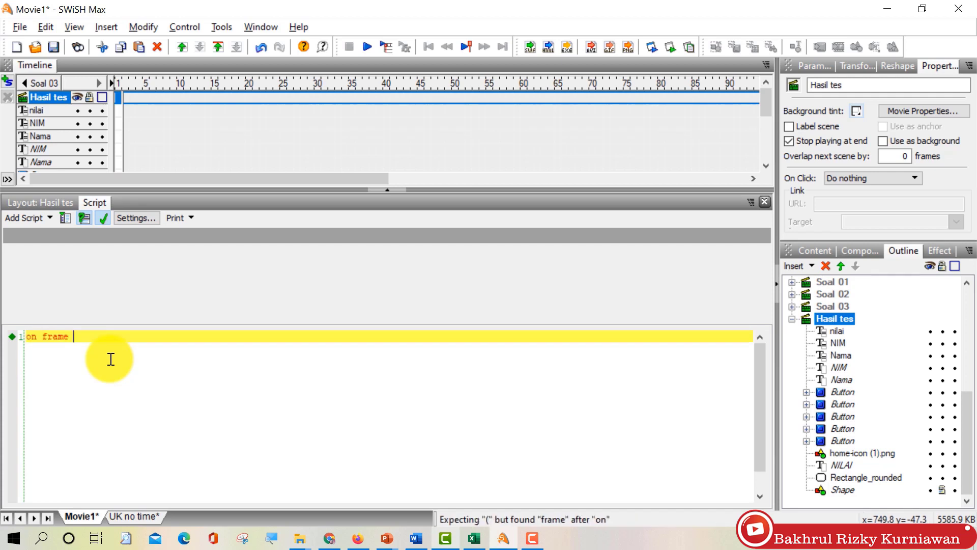
pyautogui.press('BackSpace')
pyautogui.press('BackSpace')
pyautogui.press('BackSpace')
pyautogui.press('BackSpace')
pyautogui.press('BackSpace')
pyautogui.press('BackSpace')
pyautogui.press('BackSpace')
pyautogui.press('BackSpace')
pyautogui.press('BackSpace')
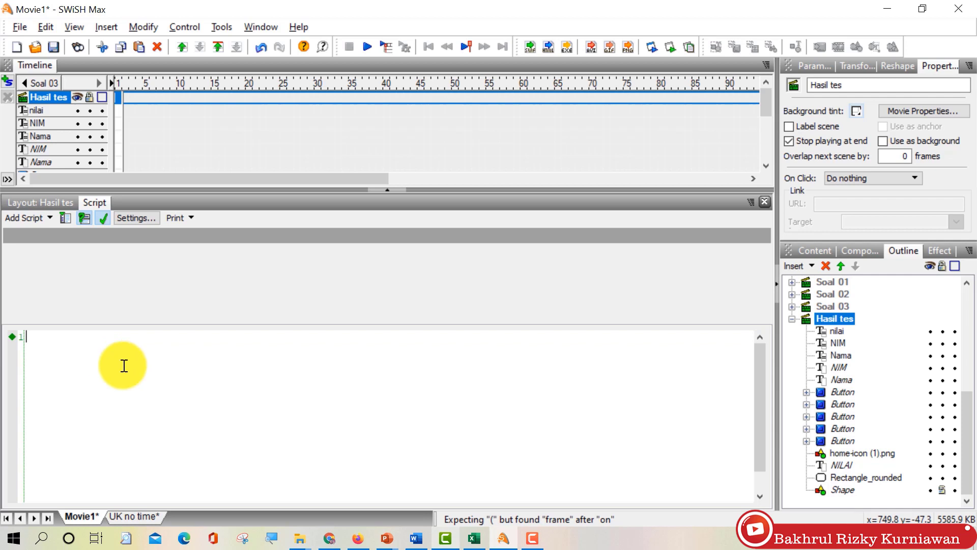
# Step: Copy the onFrame (300) block from the UK no time movie into the Hasil tes script
pyautogui.click(125, 514)
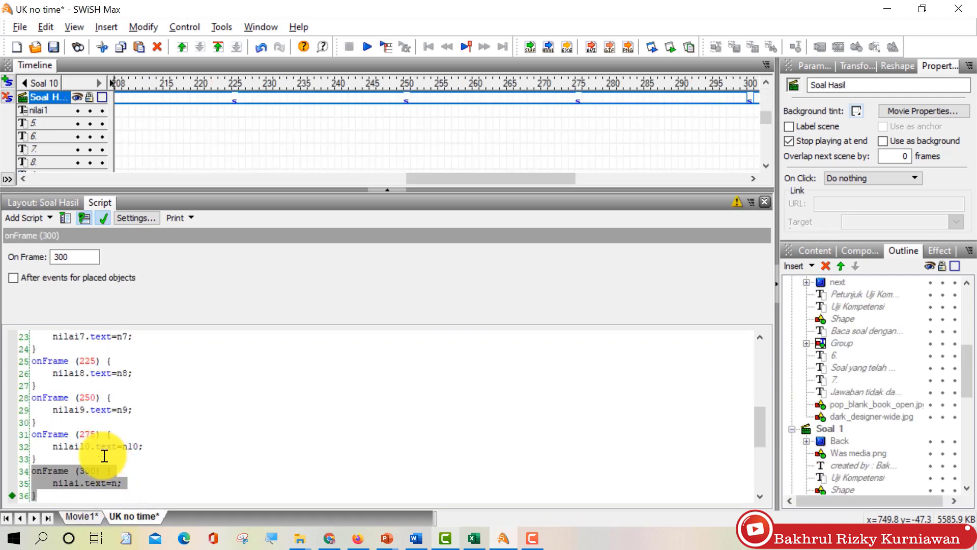
pyautogui.rightClick(90, 470)
pyautogui.click(152, 175)
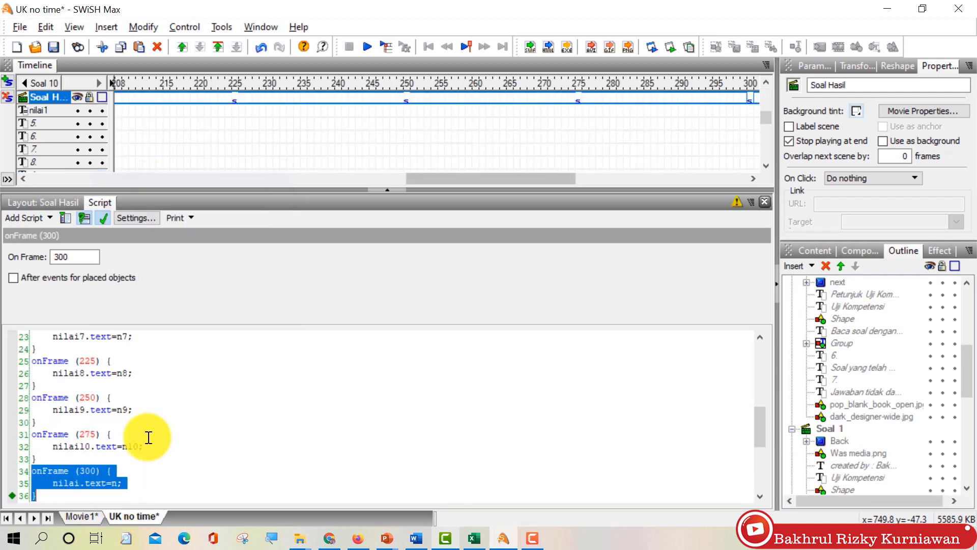
pyautogui.click(88, 517)
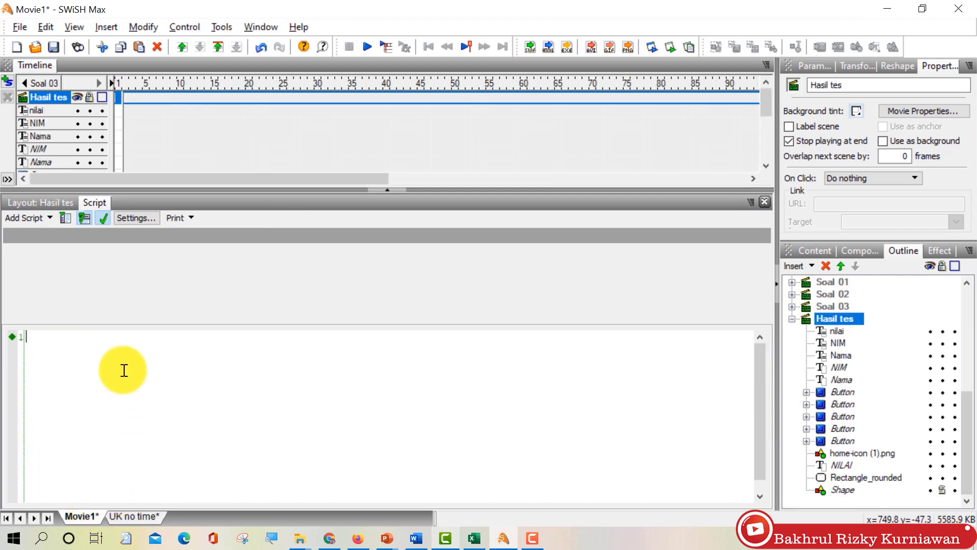
pyautogui.hotkey('ctrl', 'v')
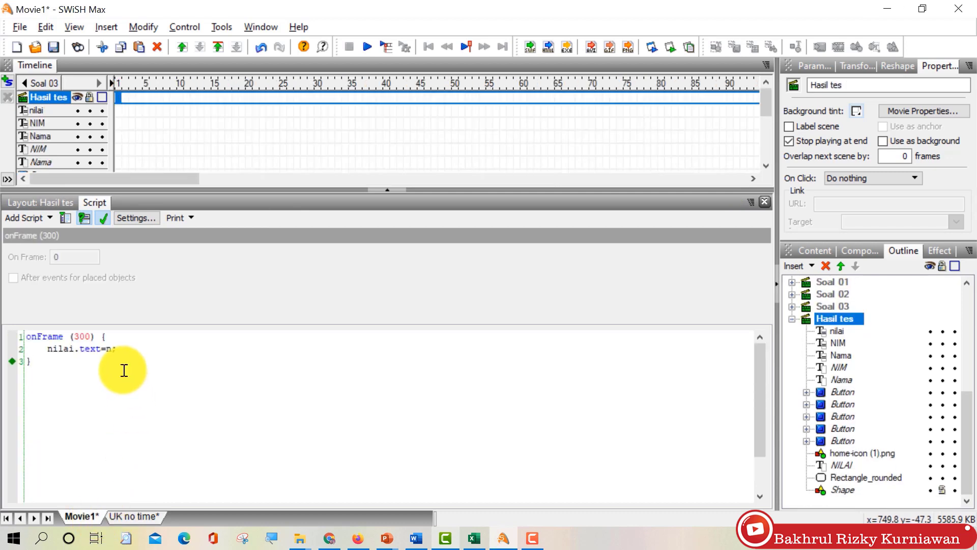
pyautogui.press('Up')
pyautogui.press('Up')
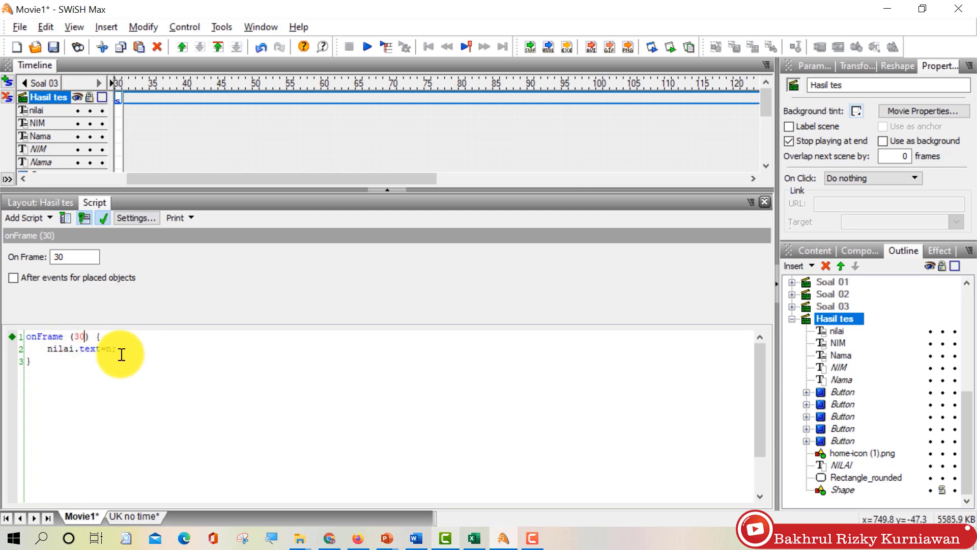
# Step: In Scene_2, paste a copy of the Selesai button at the bottom of the page
pyautogui.click(56, 203)
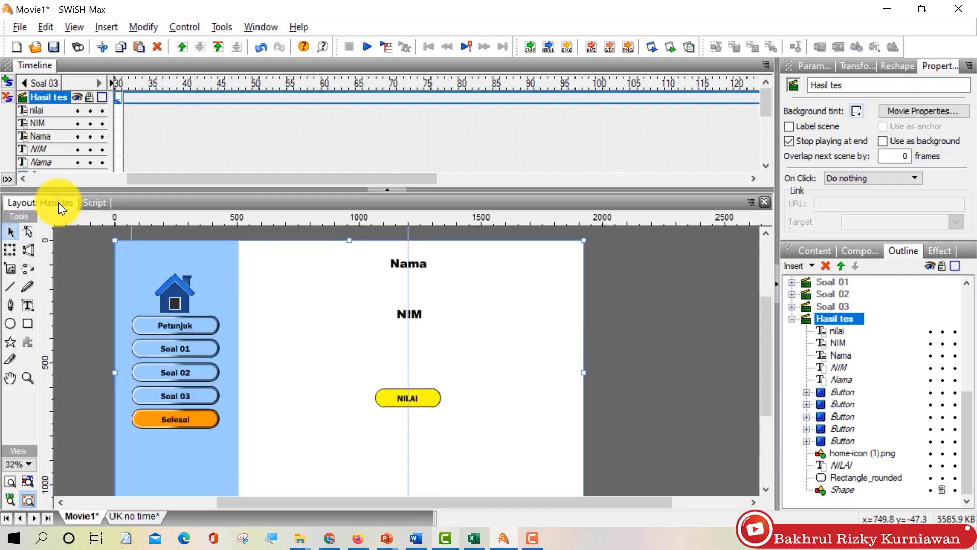
pyautogui.click(818, 286)
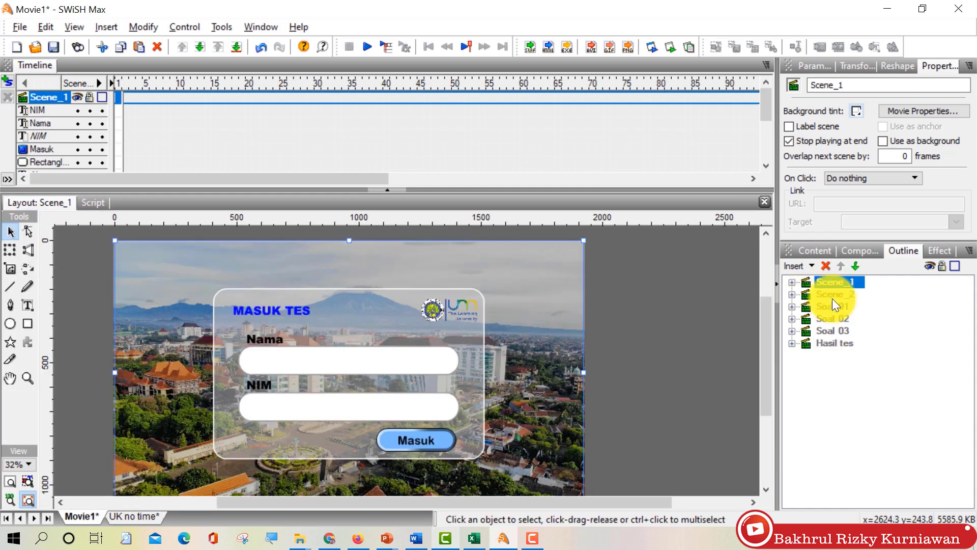
pyautogui.click(835, 306)
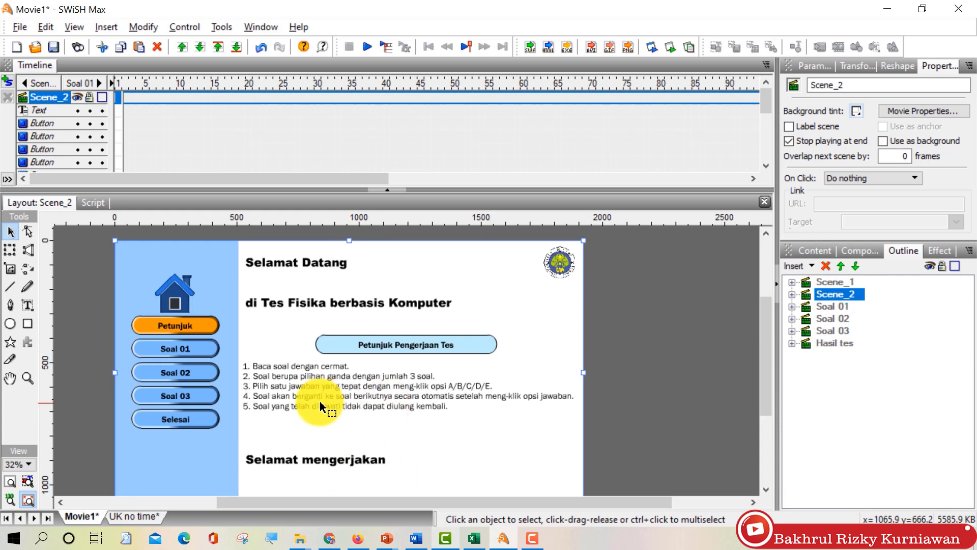
pyautogui.click(198, 414)
pyautogui.rightClick(284, 422)
pyautogui.click(330, 294)
pyautogui.moveTo(183, 419); pyautogui.dragTo(426, 486)
# Step: Edit the Selesai label text on the new button
pyautogui.doubleClick(823, 306)
pyautogui.click(821, 319)
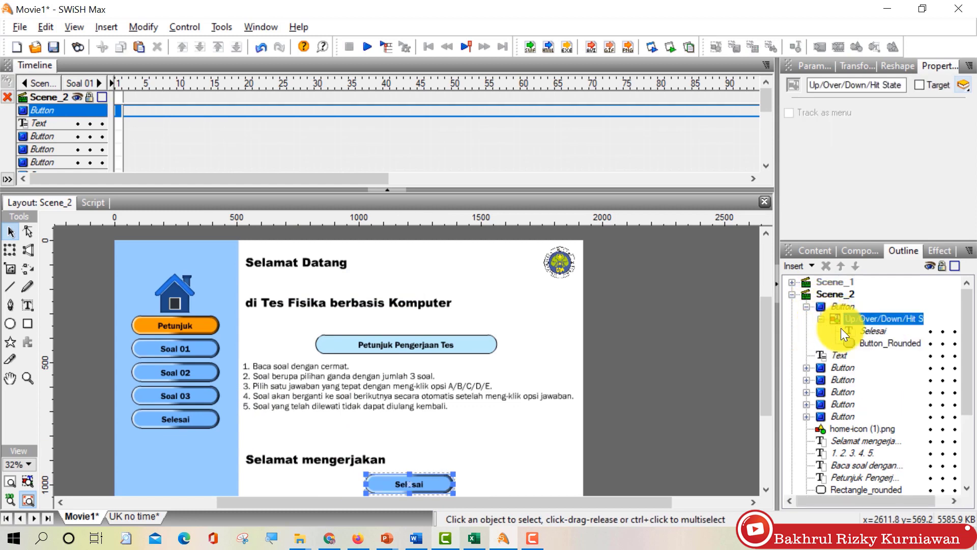
pyautogui.click(874, 331)
pyautogui.doubleClick(416, 484)
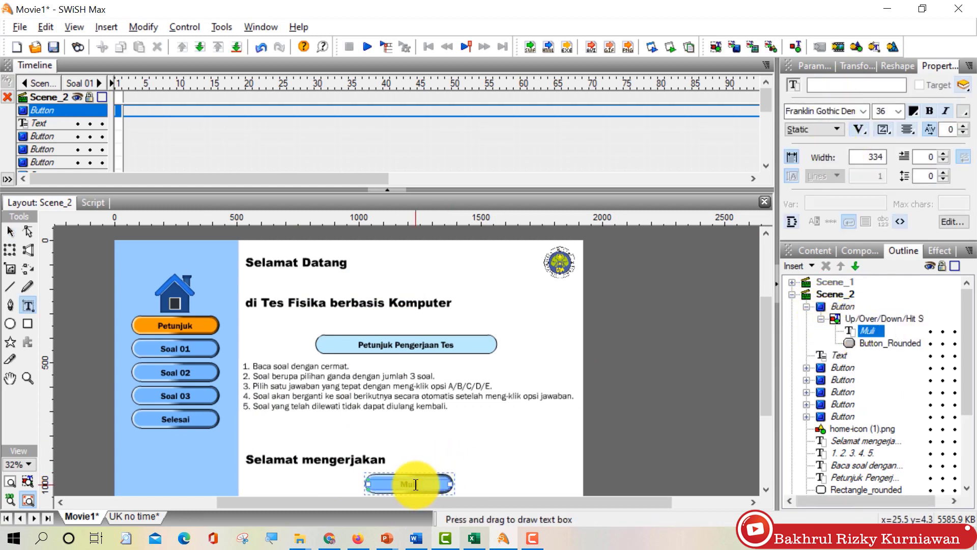
# Step: Give the new button a release script with play and go-to-next-scene actions
pyautogui.click(843, 306)
pyautogui.click(92, 202)
pyautogui.rightClick(56, 281)
pyautogui.moveTo(87, 284)
pyautogui.click(252, 306)
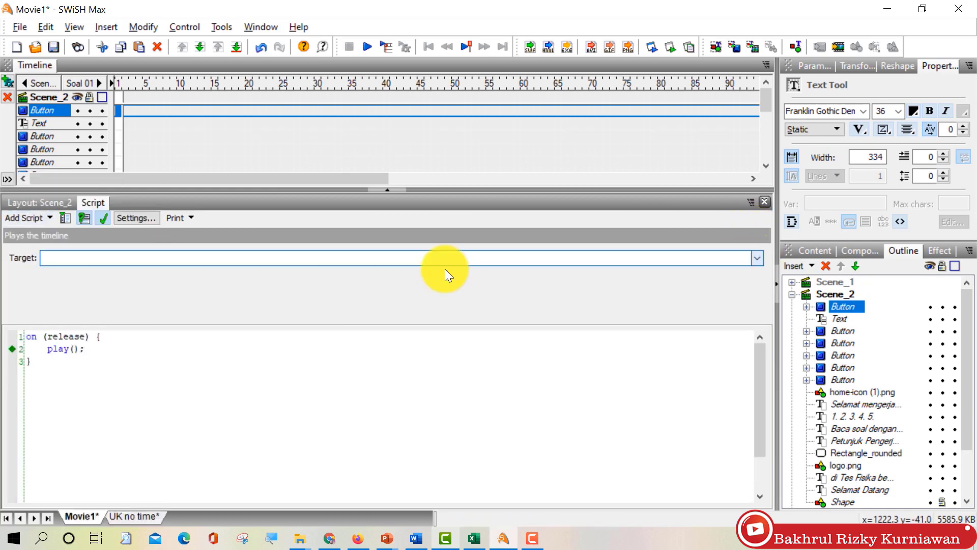
pyautogui.click(44, 371)
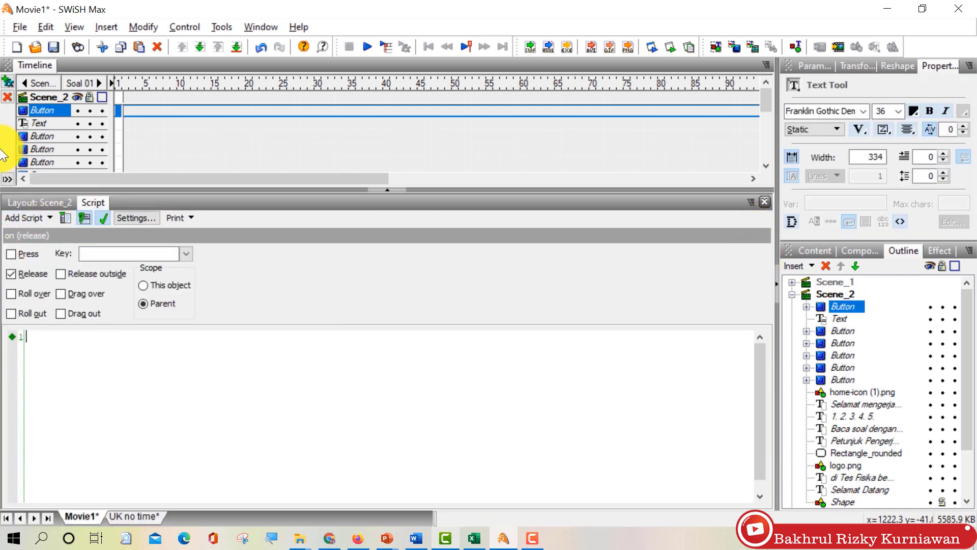
pyautogui.rightClick(5, 357)
pyautogui.moveTo(86, 302)
pyautogui.moveTo(209, 342)
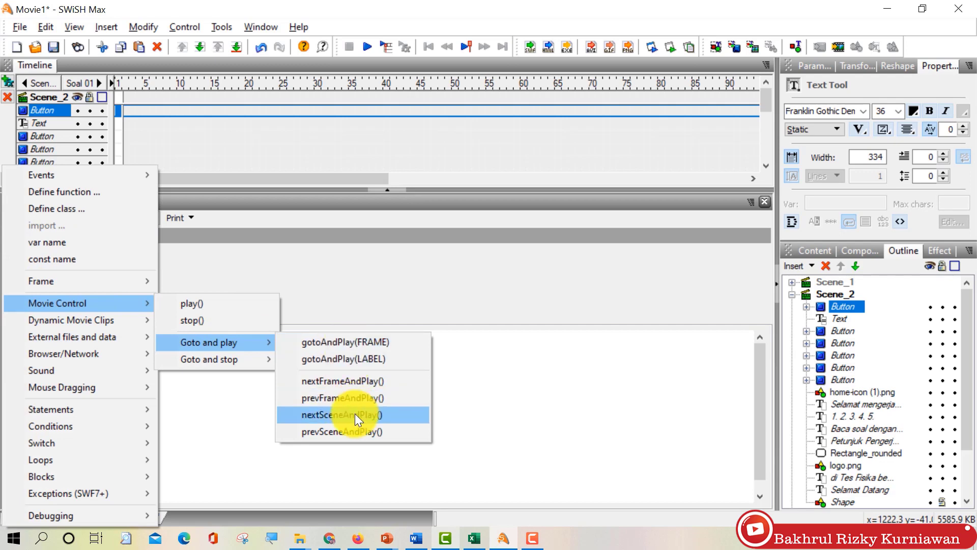
pyautogui.click(342, 415)
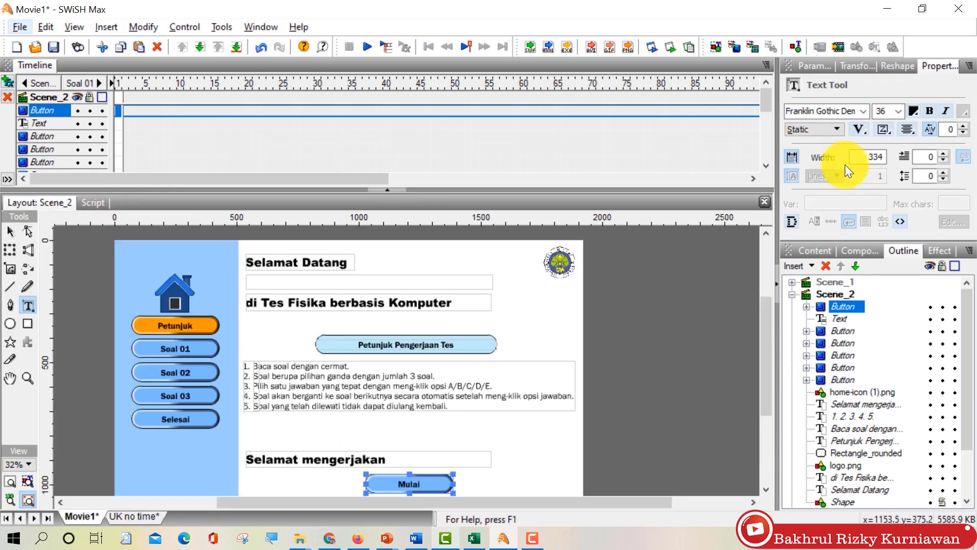
pyautogui.click(825, 283)
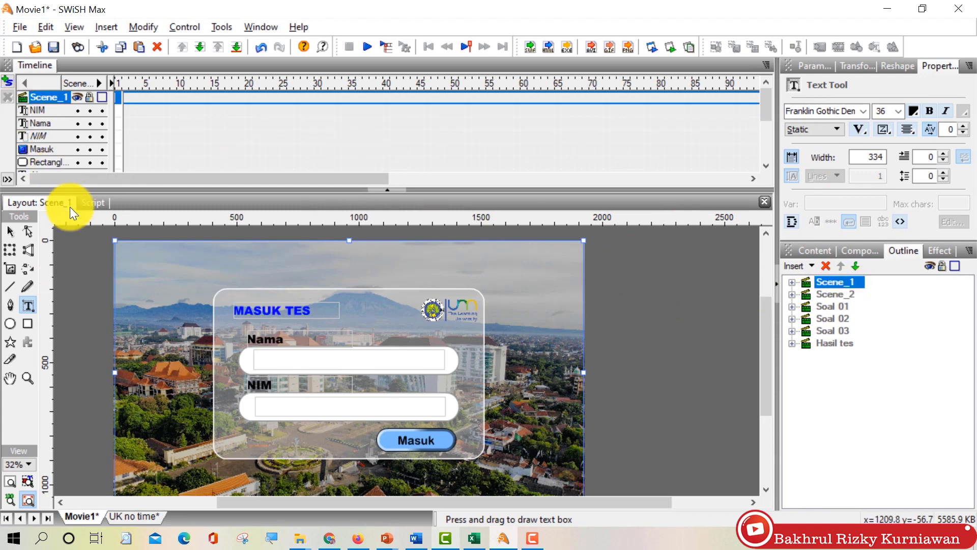
# Step: Insert an fscommand call into Scene_1's frame script
pyautogui.click(89, 203)
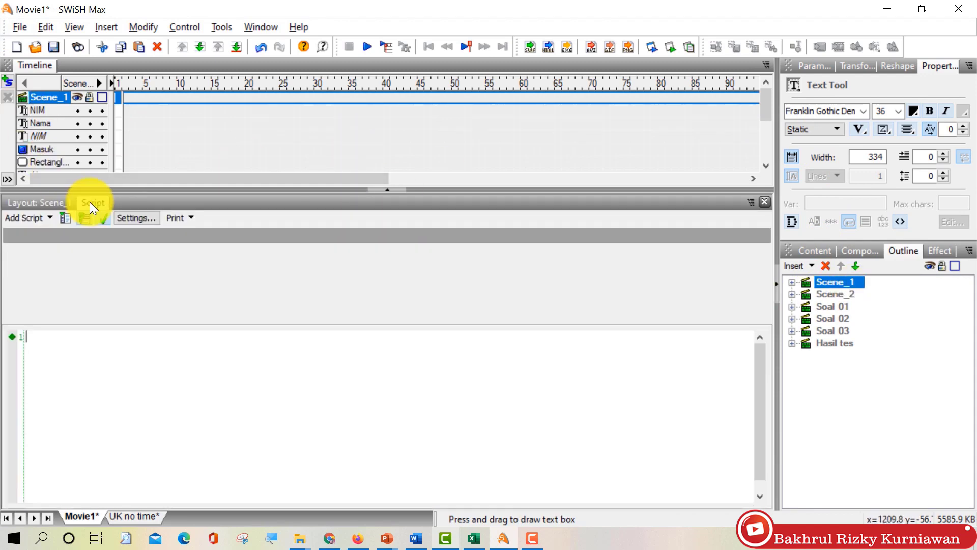
pyautogui.click(48, 221)
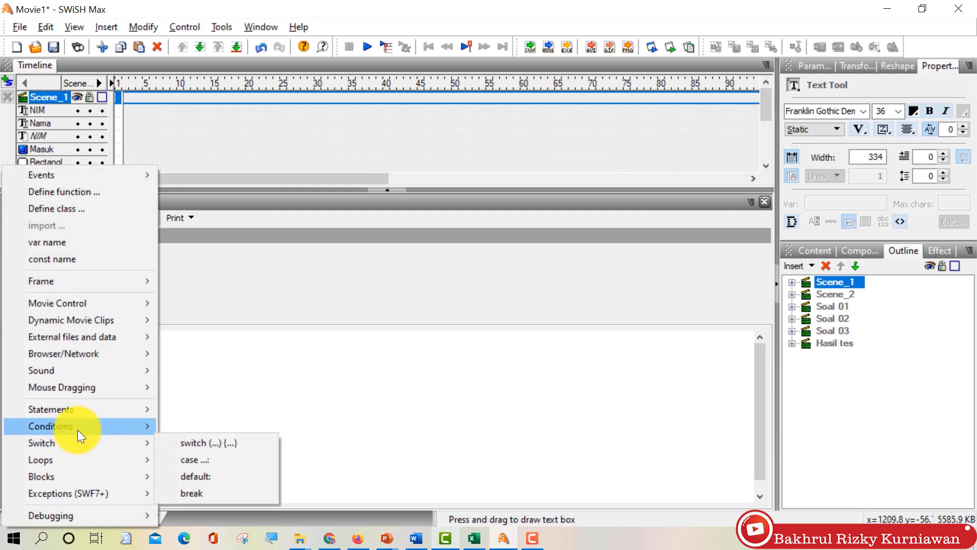
pyautogui.moveTo(78, 429)
pyautogui.moveTo(92, 353)
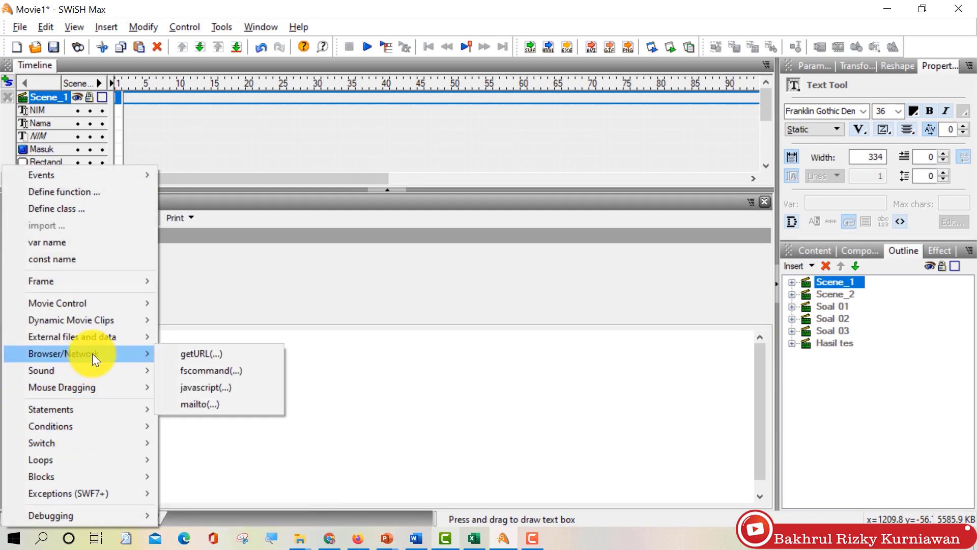
pyautogui.click(204, 371)
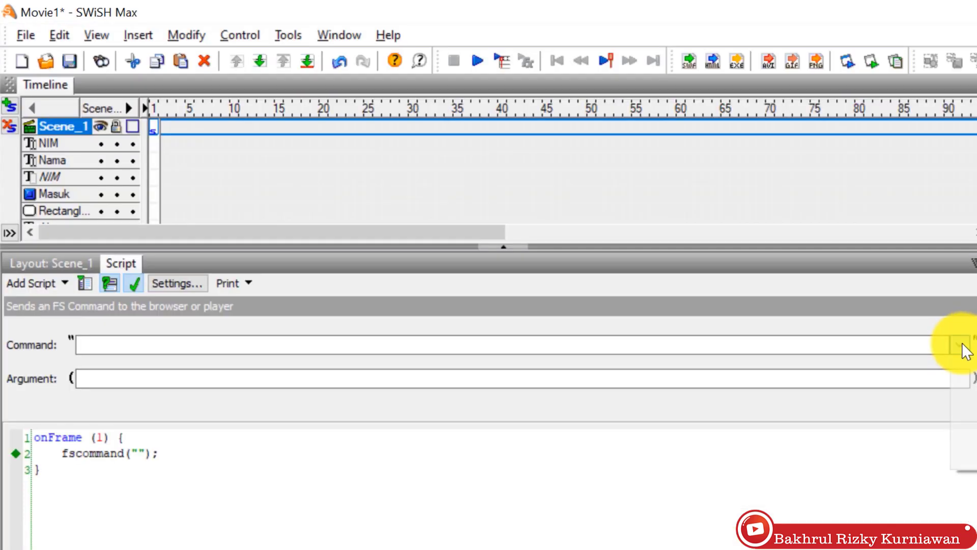
# Step: Set the fscommand to FullScreen with the argument true
pyautogui.click(959, 345)
pyautogui.click(282, 365)
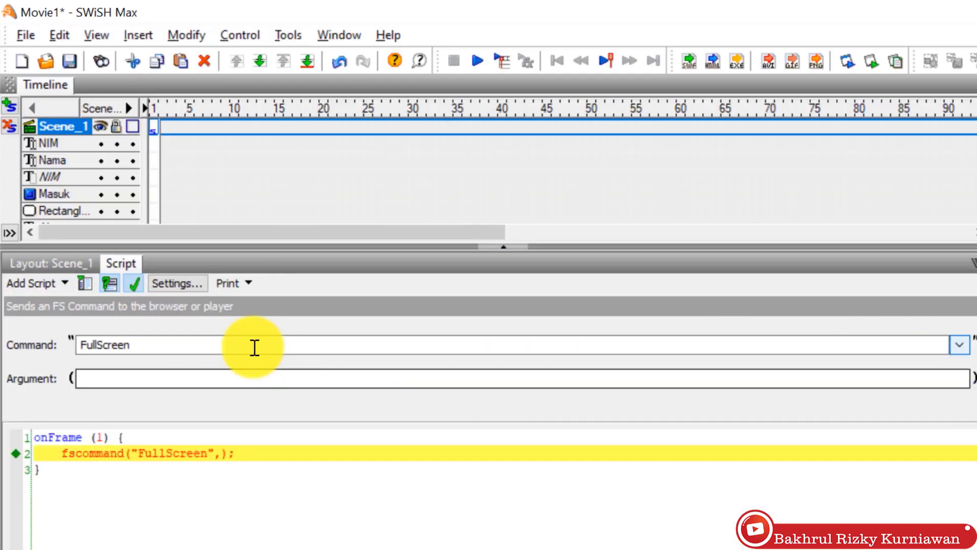
pyautogui.click(403, 385)
pyautogui.write('trye')
pyautogui.press('BackSpace')
pyautogui.press('BackSpace')
pyautogui.press('BackSpace')
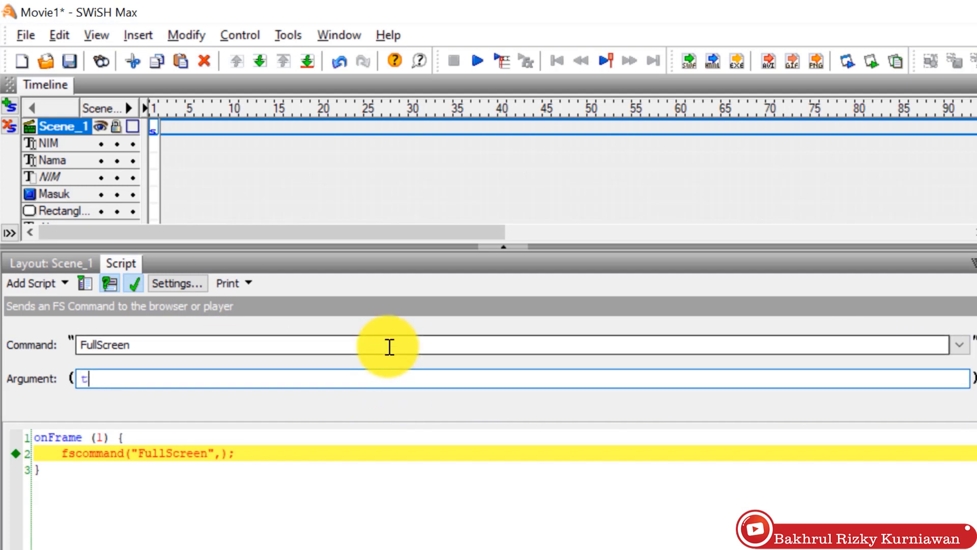
pyautogui.write('rue')
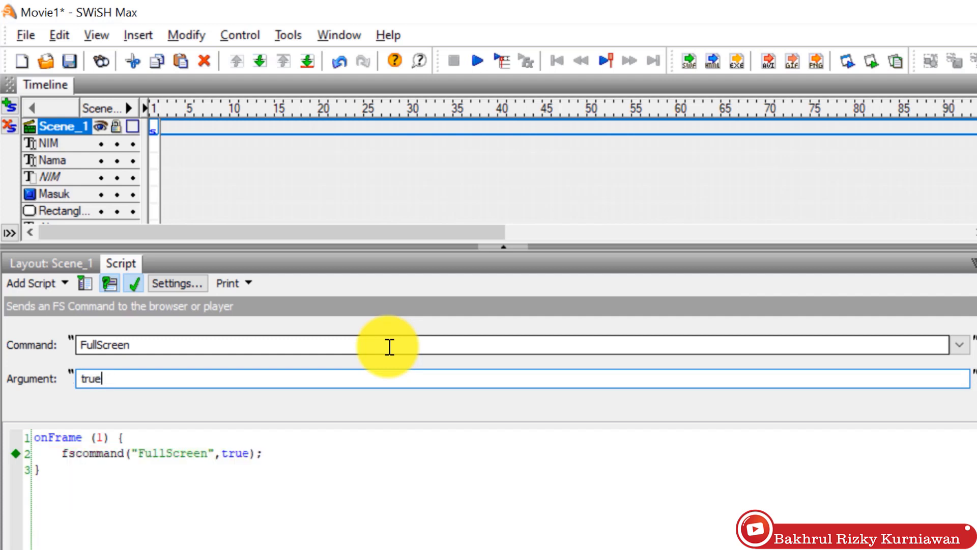
pyautogui.click(51, 264)
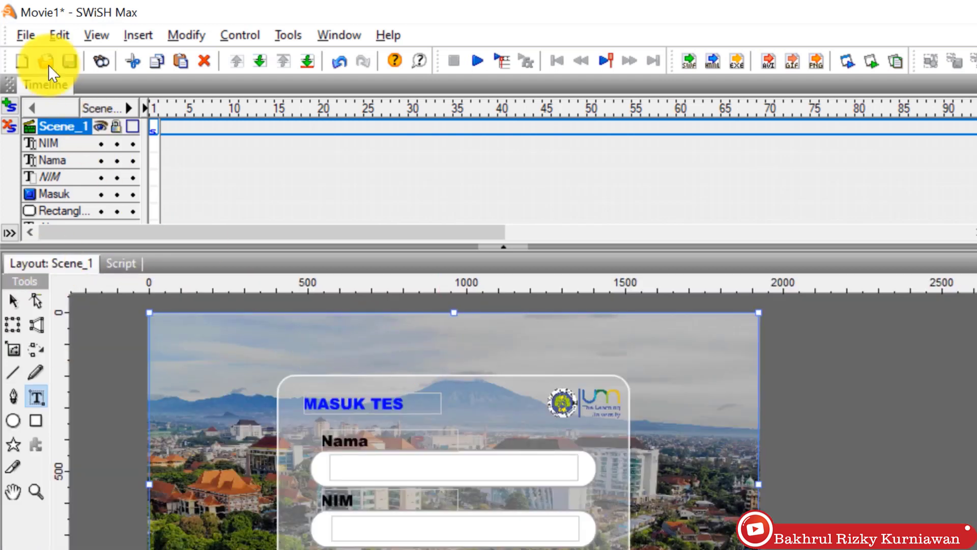
# Step: Test the movie as an SWF in Flash Player
pyautogui.click(28, 37)
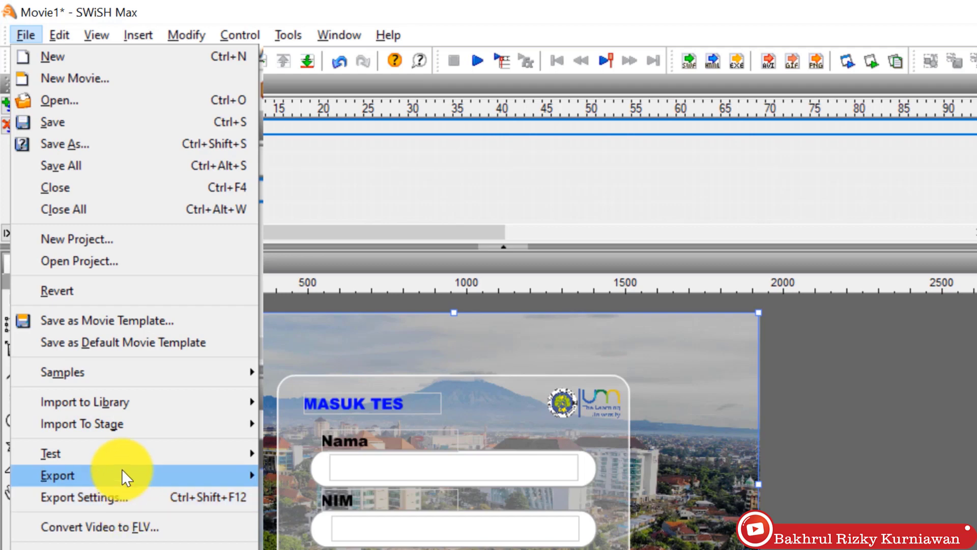
pyautogui.moveTo(133, 448)
pyautogui.click(306, 459)
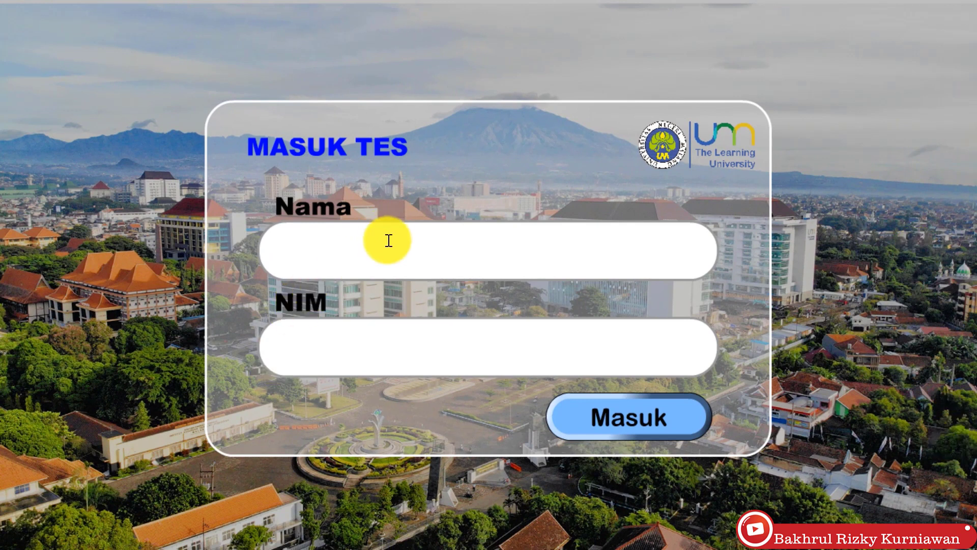
# Step: Enter the student's name in Nama and their NIM, correcting typos, then log in with Masuk
pyautogui.click(389, 240)
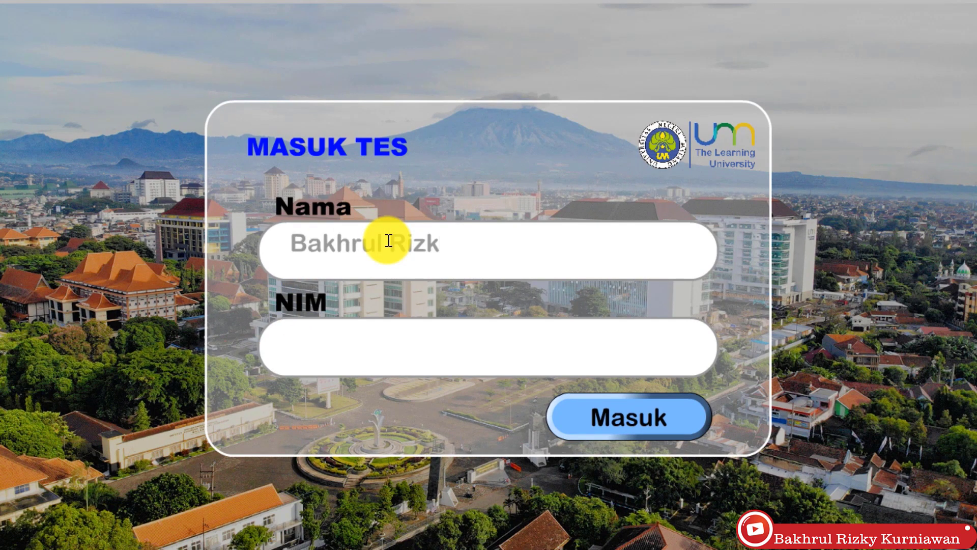
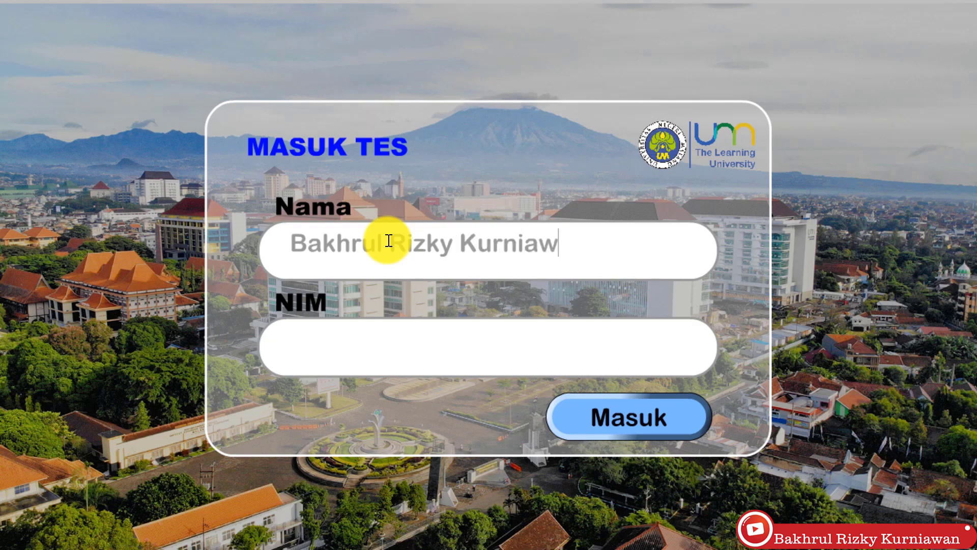
pyautogui.click(373, 350)
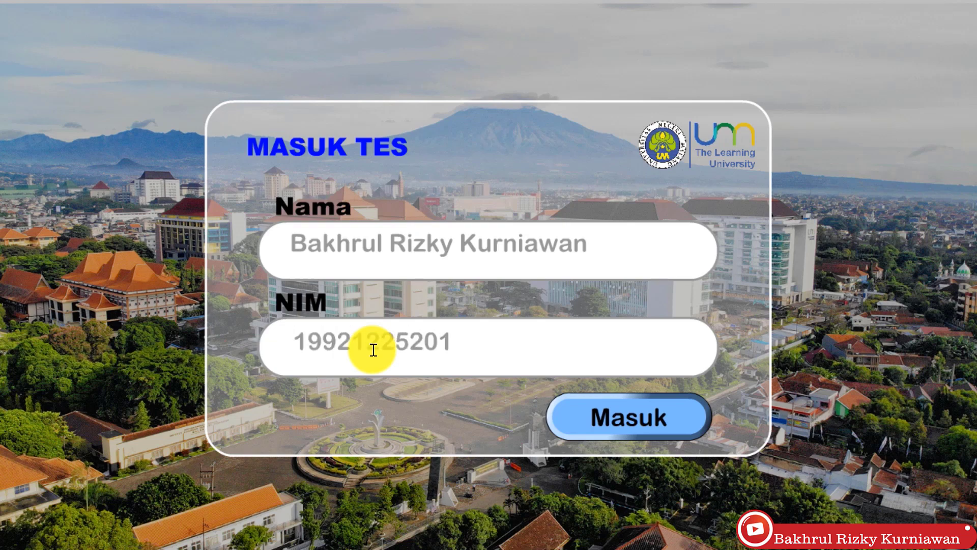
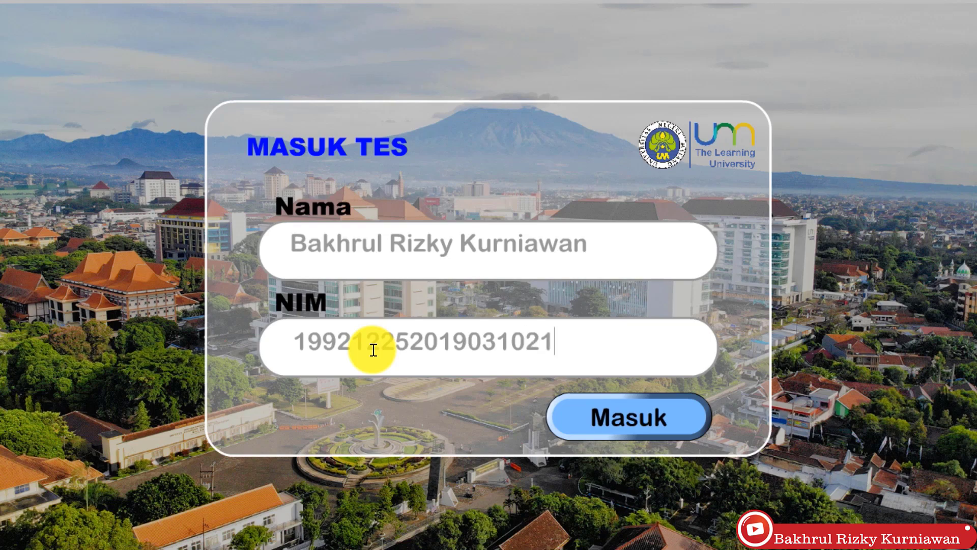
pyautogui.click(592, 423)
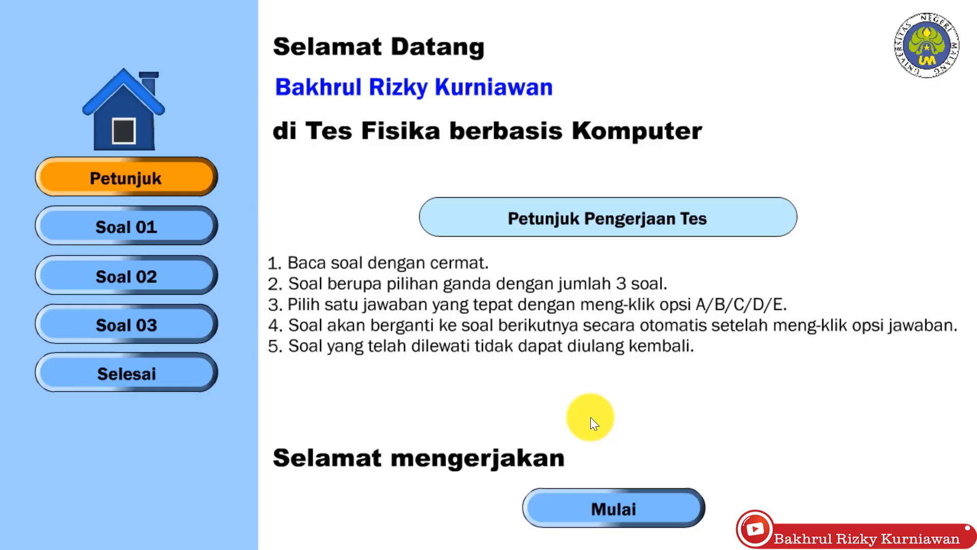
# Step: Start the test, answer B, C and C to the questions, then close the full-screen player
pyautogui.click(605, 512)
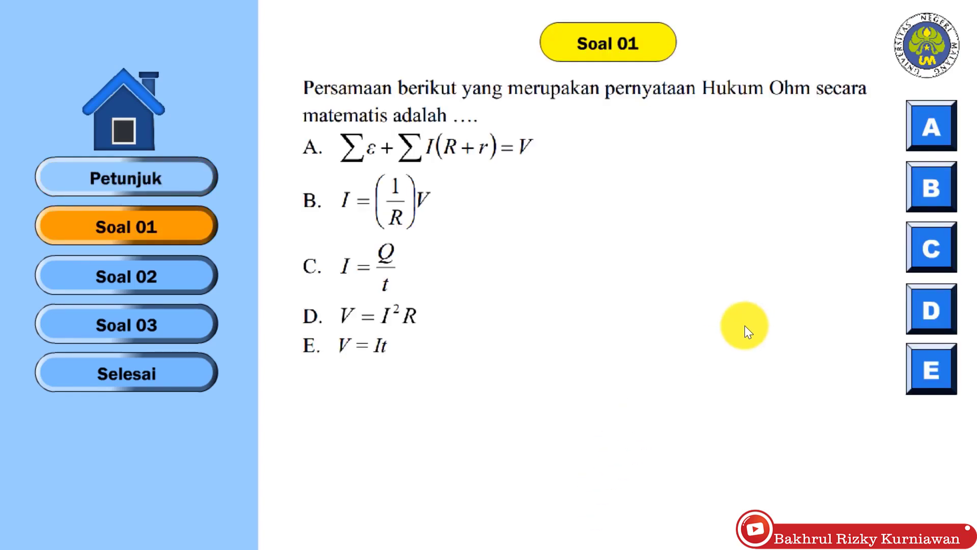
pyautogui.click(930, 187)
pyautogui.click(937, 239)
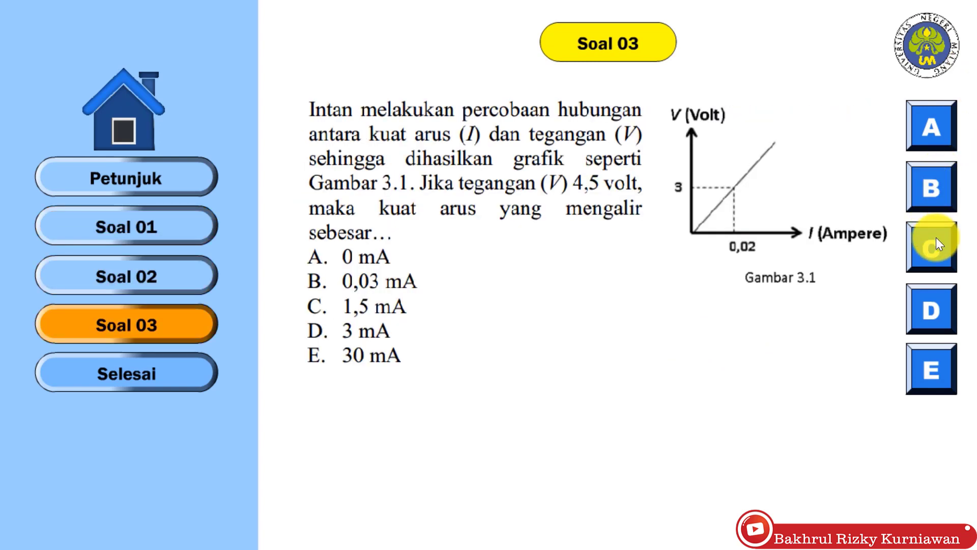
pyautogui.click(937, 239)
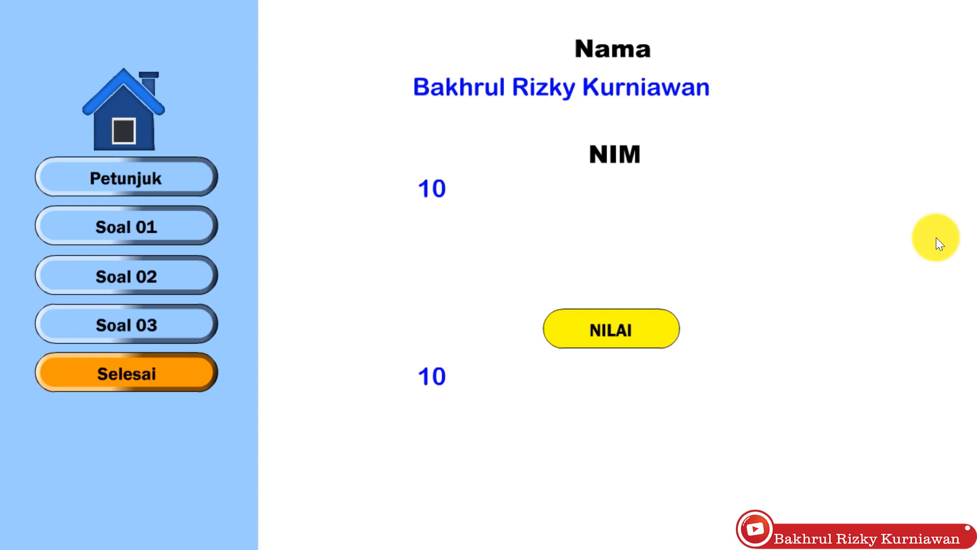
pyautogui.press('Escape')
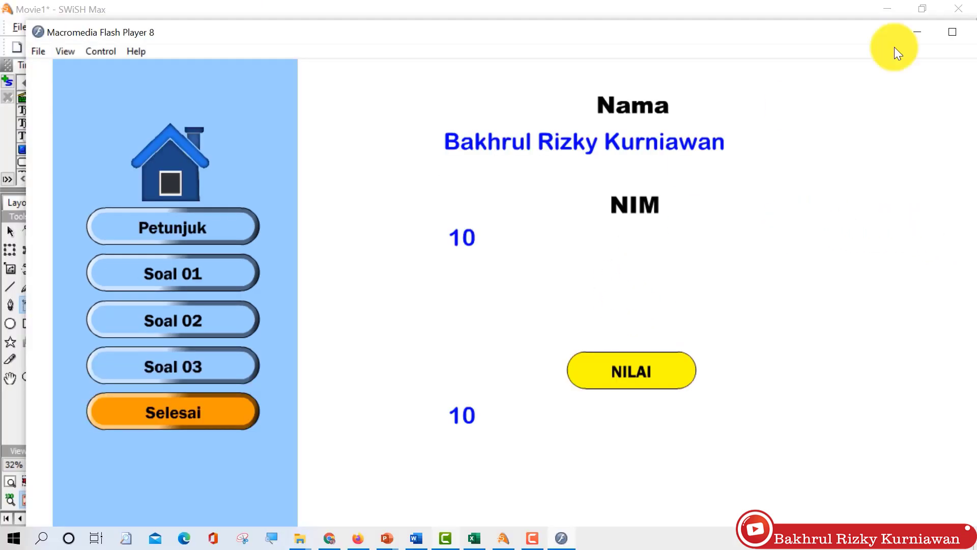
pyautogui.click(973, 33)
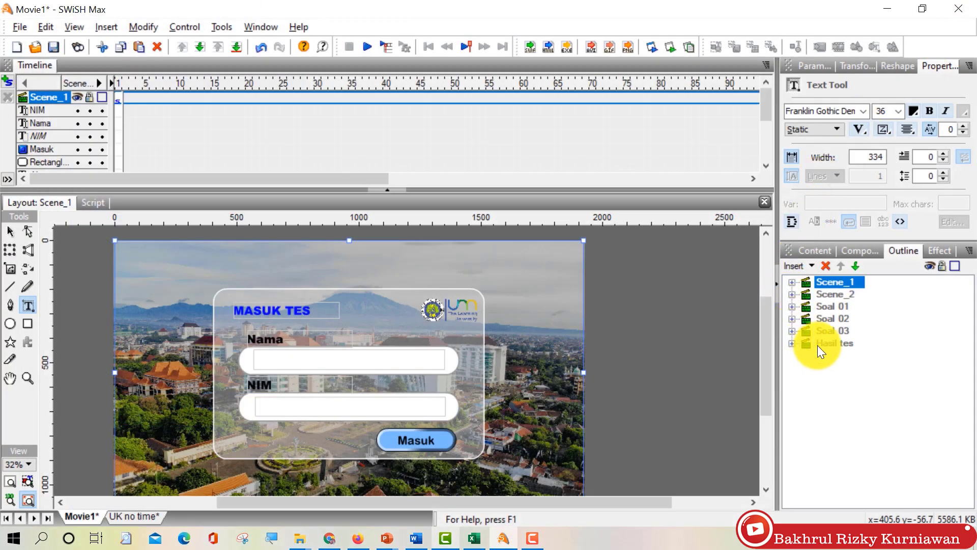
# Step: Clear the wrong 'nim' variable from the score text box below NILAI in Hasil tes
pyautogui.click(822, 346)
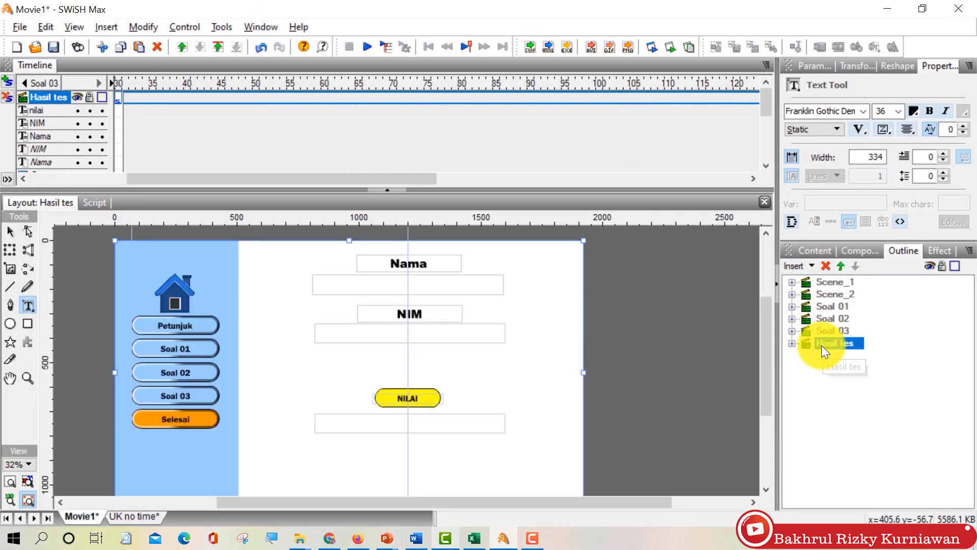
pyautogui.click(11, 232)
pyautogui.click(437, 423)
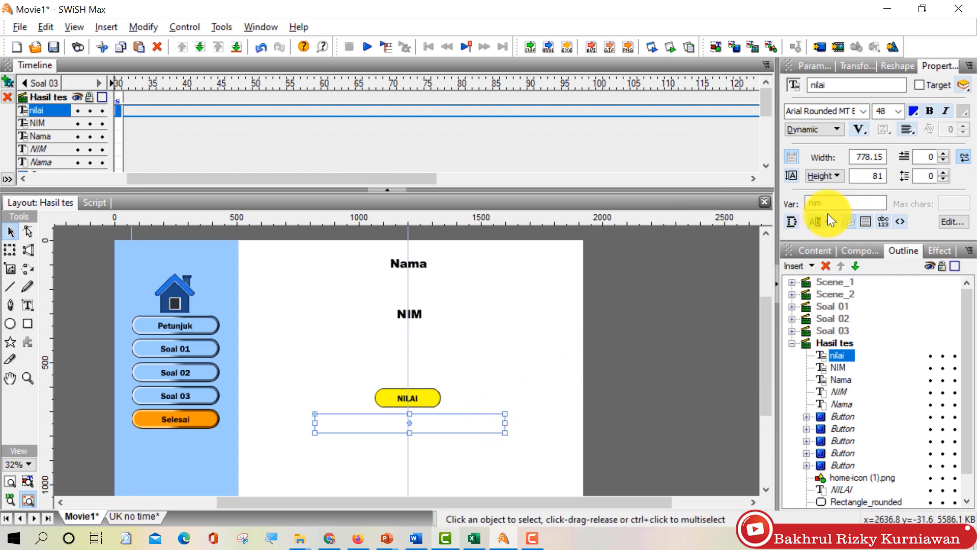
pyautogui.moveTo(820, 203); pyautogui.dragTo(797, 203)
pyautogui.press('BackSpace')
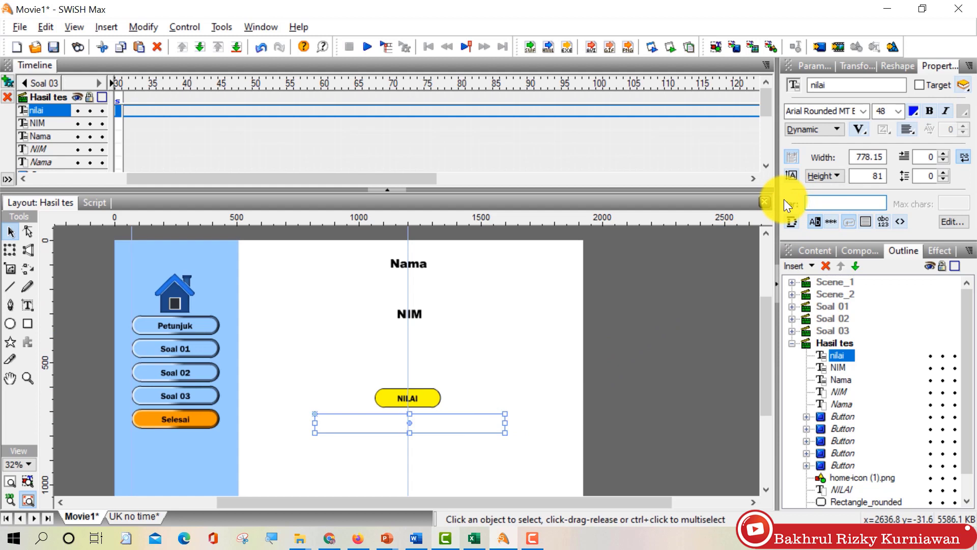
pyautogui.click(417, 341)
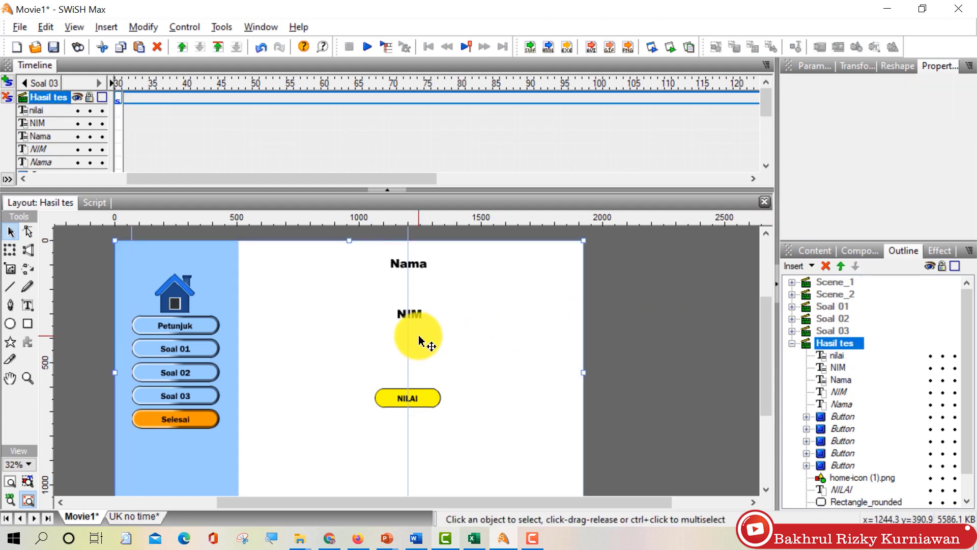
pyautogui.click(419, 336)
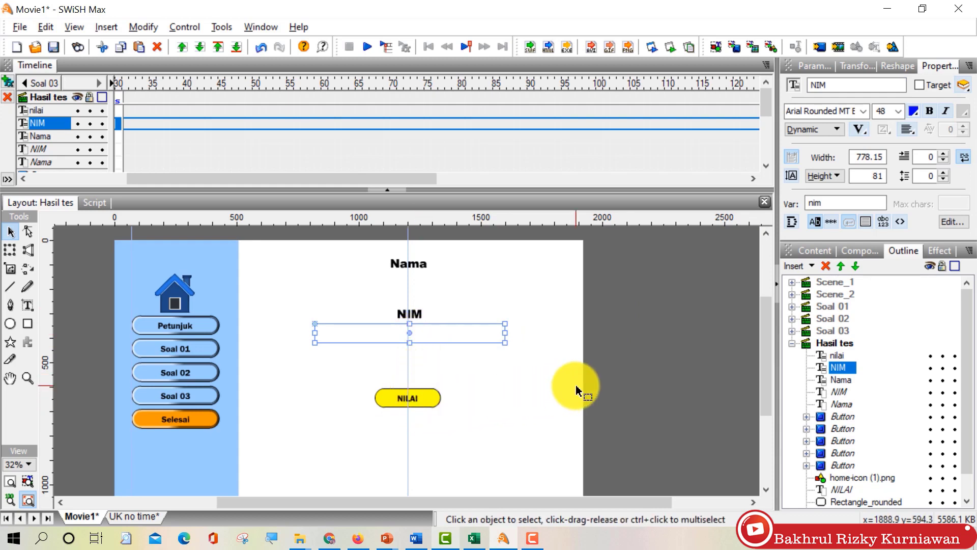
# Step: Test the movie again with Ctrl+T and begin typing the student's name in Nama
pyautogui.hotkey('ctrl', 't')
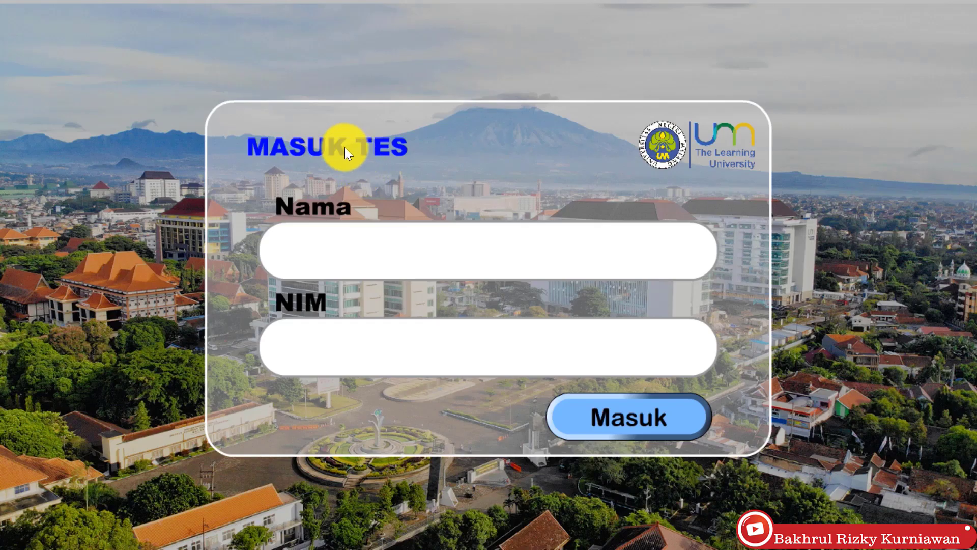
pyautogui.click(401, 244)
pyautogui.write('Bakhrul')
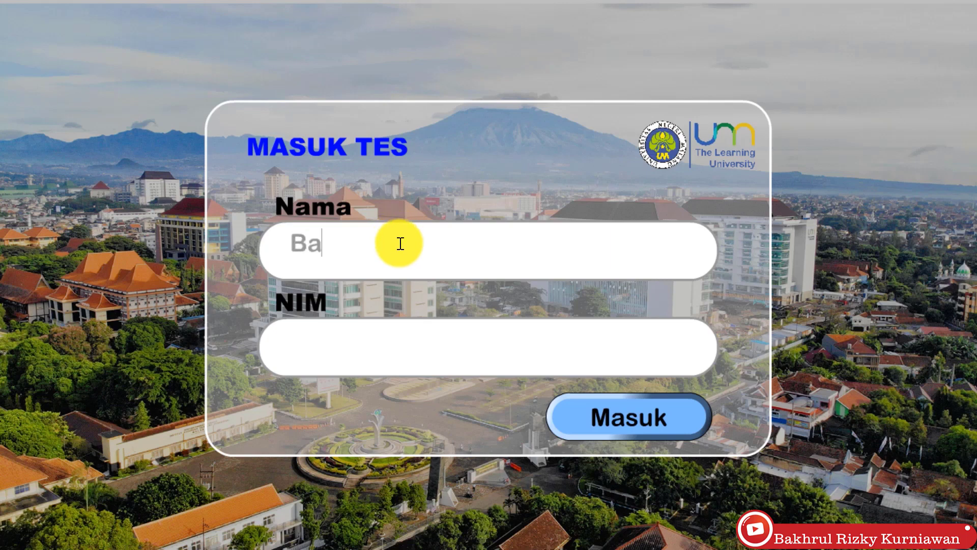